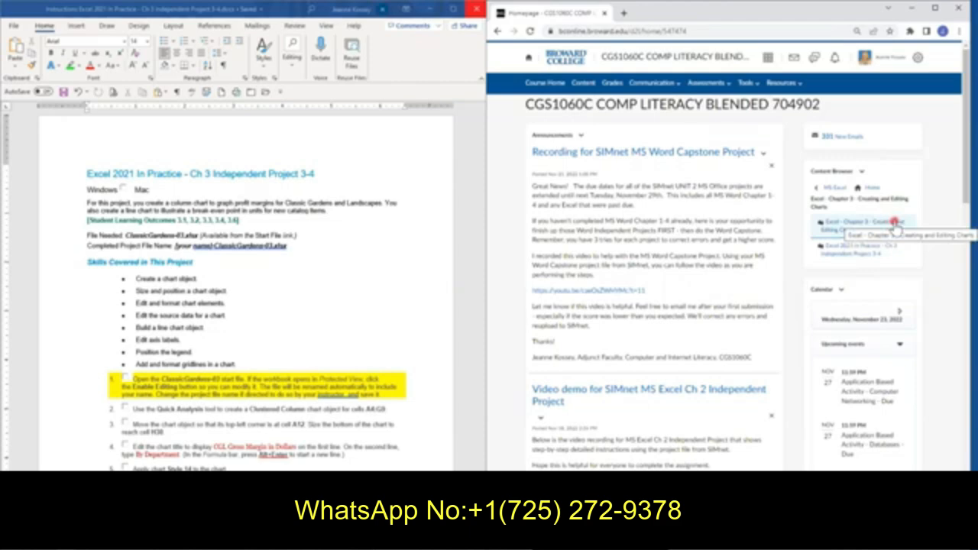
Open the Excel 2021 In Practice - Ch 3 Independent Project 3-4 assignment in SIMnet and view its instructions
{"action": "left_click", "coordinate": [862, 256]}
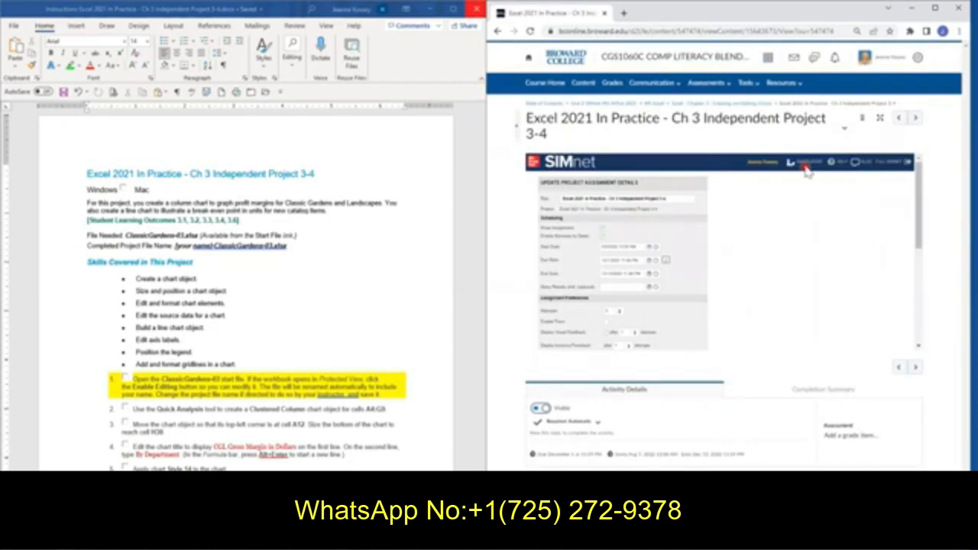
{"action": "left_click", "coordinate": [811, 162]}
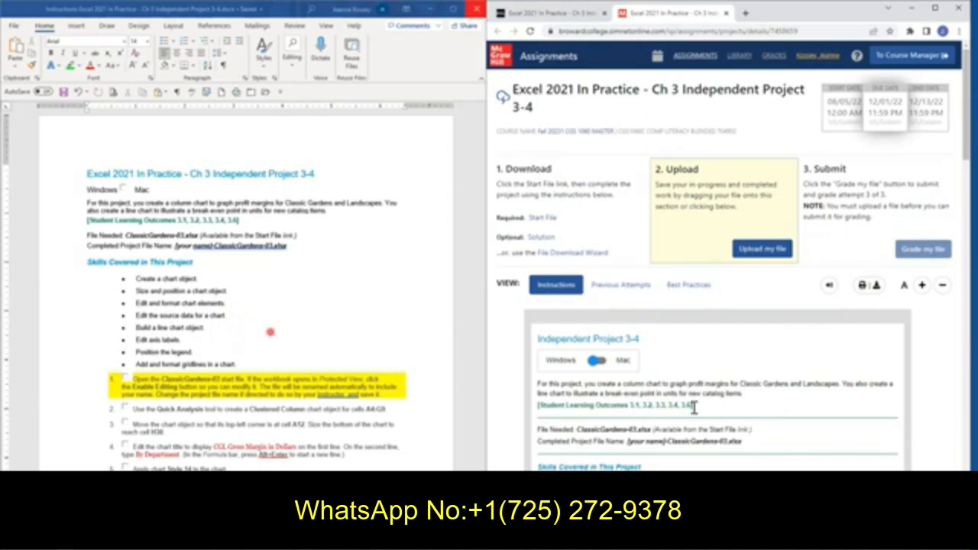
{"action": "scroll", "coordinate": [803, 415], "scroll_direction": "down", "scroll_amount": 1}
{"action": "scroll", "coordinate": [802, 415], "scroll_direction": "down", "scroll_amount": 3}
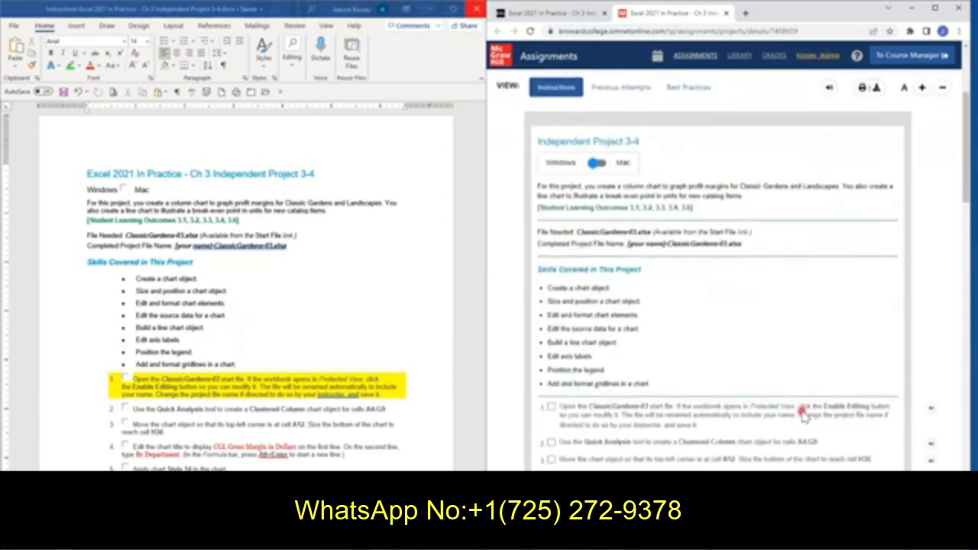
Preview the printout of the project instructions and close the preview without printing
{"action": "scroll", "coordinate": [767, 410], "scroll_direction": "up", "scroll_amount": 2}
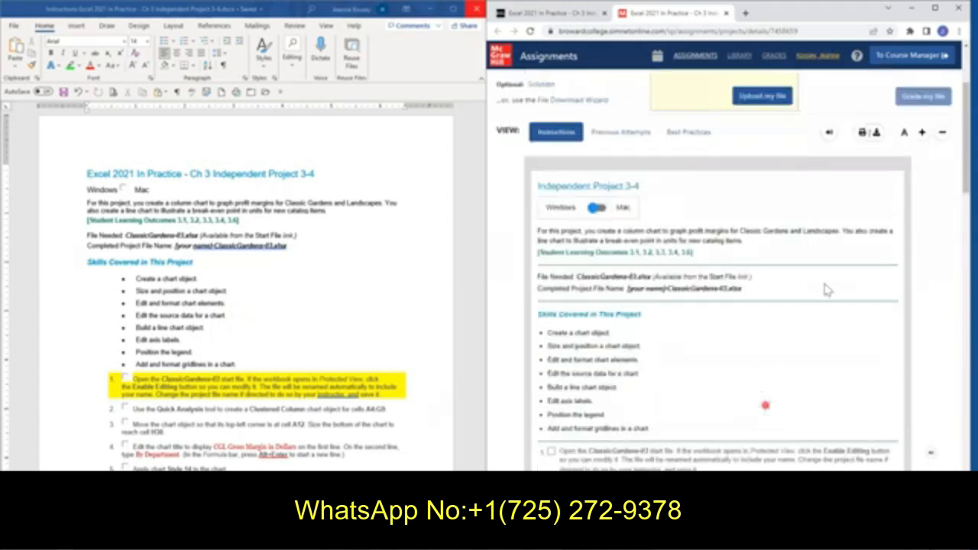
{"action": "scroll", "coordinate": [829, 290], "scroll_direction": "up", "scroll_amount": 1}
{"action": "left_click", "coordinate": [866, 186]}
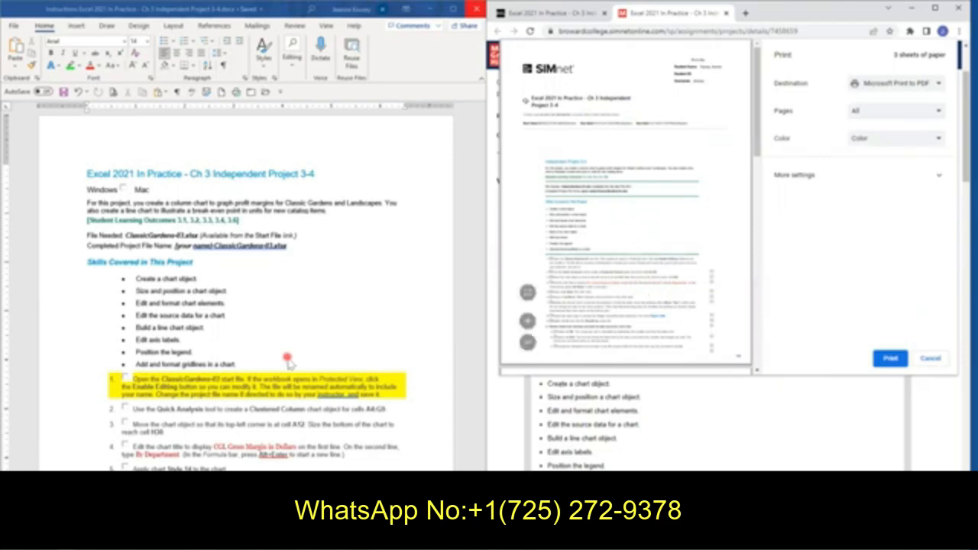
{"action": "left_click", "coordinate": [931, 360]}
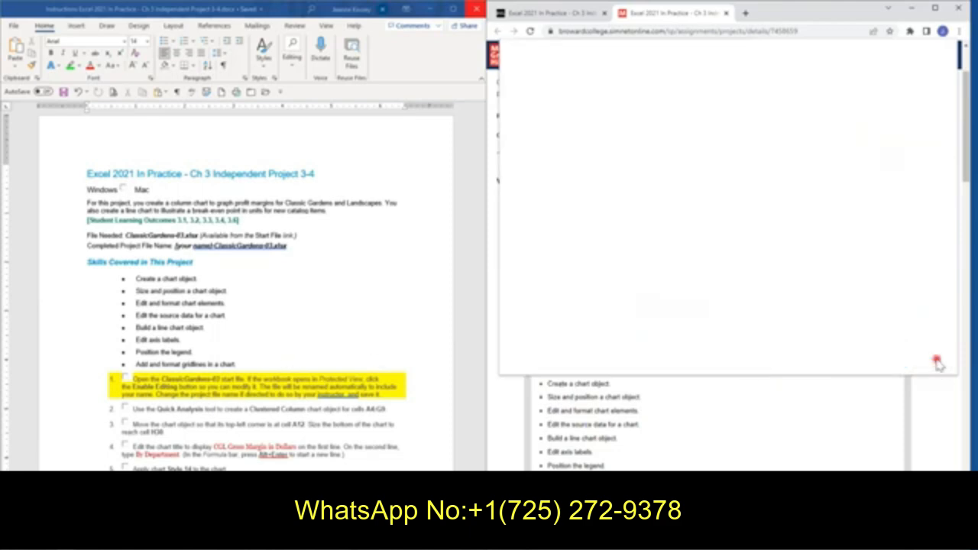
Download the project's start file with the File Download Wizard and close the wizard
{"action": "scroll", "coordinate": [765, 436], "scroll_direction": "up", "scroll_amount": 3}
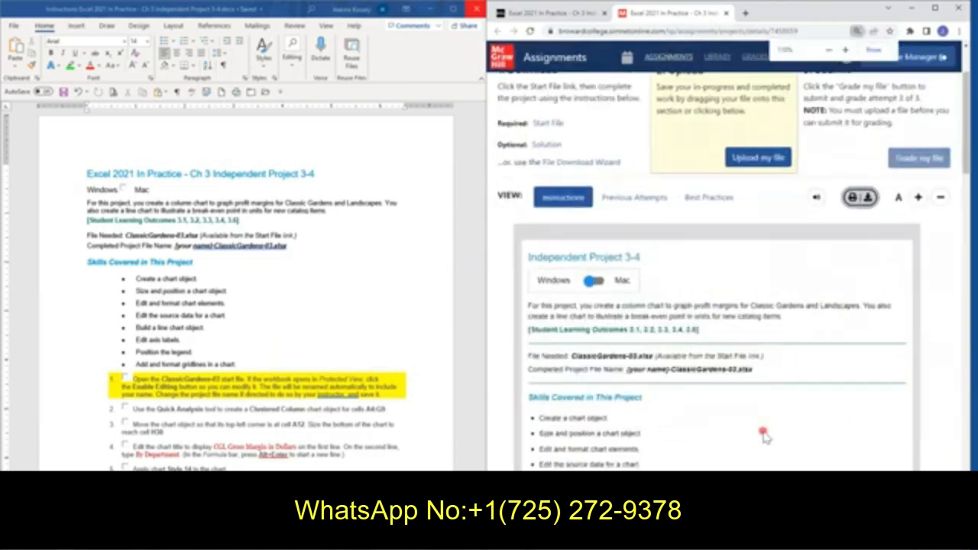
{"action": "scroll", "coordinate": [764, 436], "scroll_direction": "down", "scroll_amount": 1}
{"action": "scroll", "coordinate": [764, 434], "scroll_direction": "down", "scroll_amount": 2}
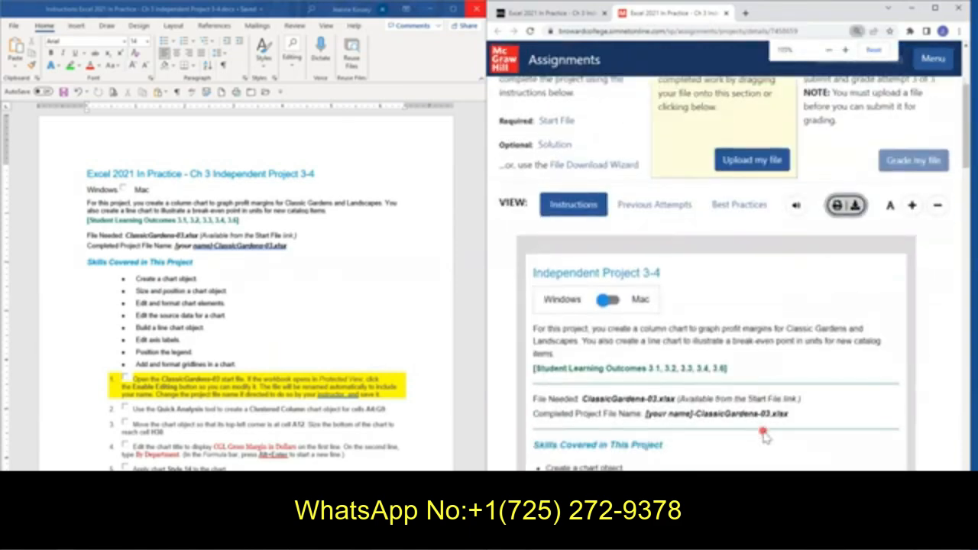
{"action": "scroll", "coordinate": [764, 436], "scroll_direction": "up", "scroll_amount": 3}
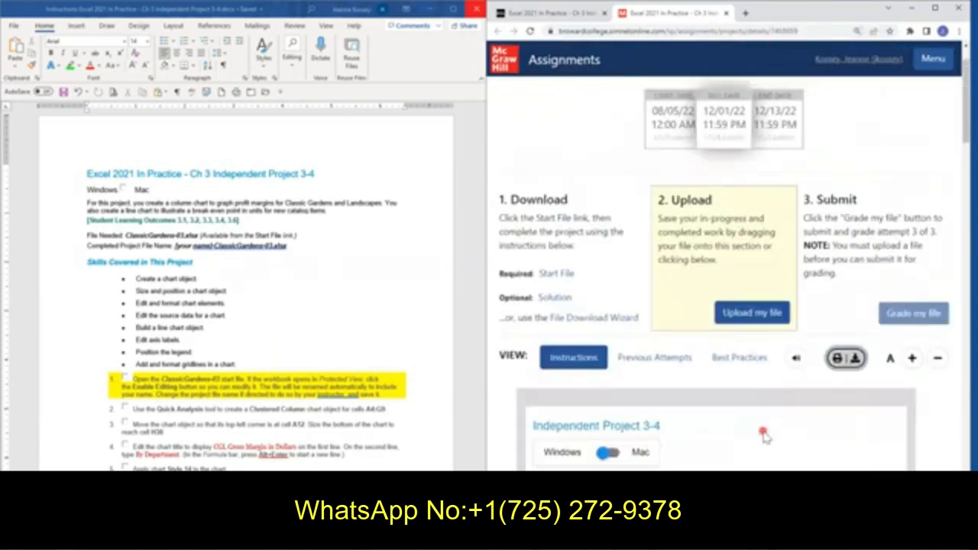
{"action": "scroll", "coordinate": [764, 436], "scroll_direction": "up", "scroll_amount": 1}
{"action": "scroll", "coordinate": [669, 349], "scroll_direction": "down", "scroll_amount": 1}
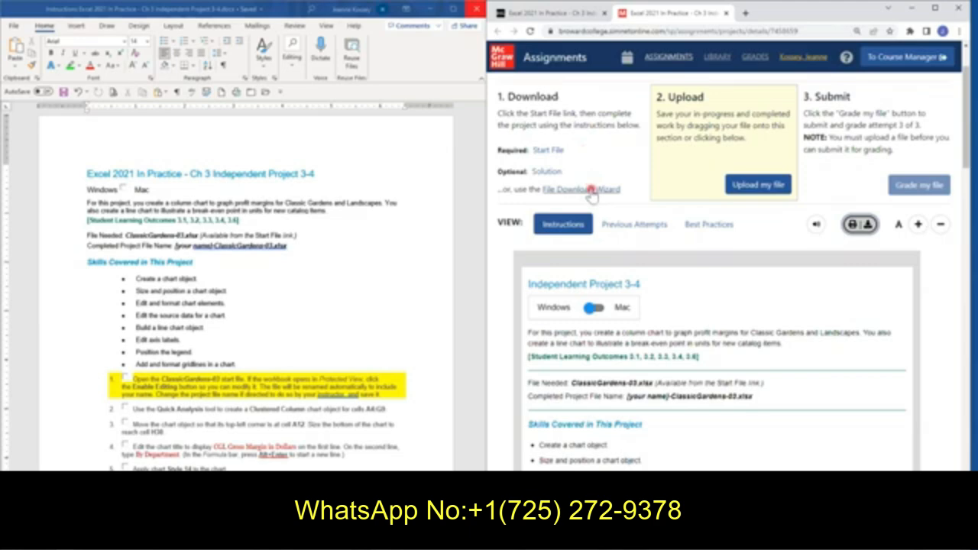
{"action": "left_click", "coordinate": [615, 191]}
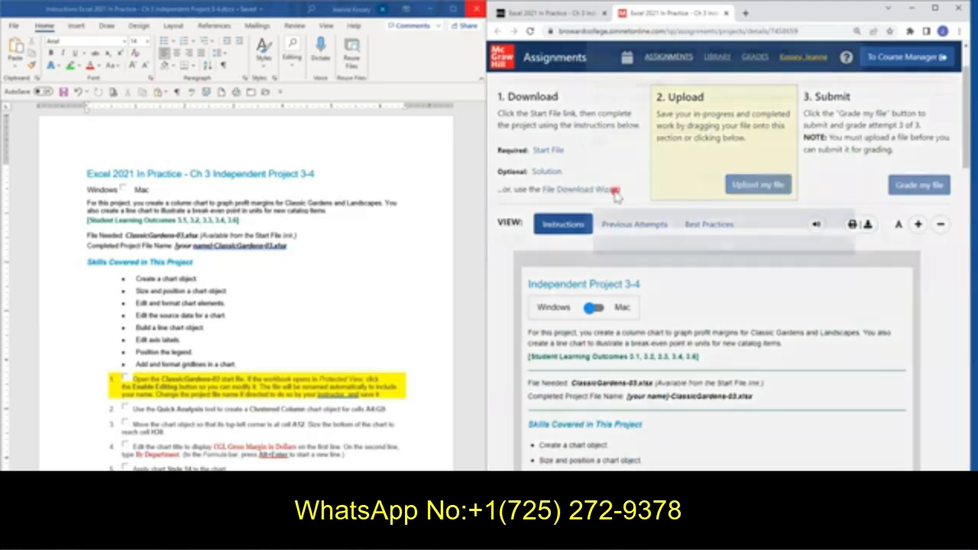
{"action": "left_click", "coordinate": [692, 245]}
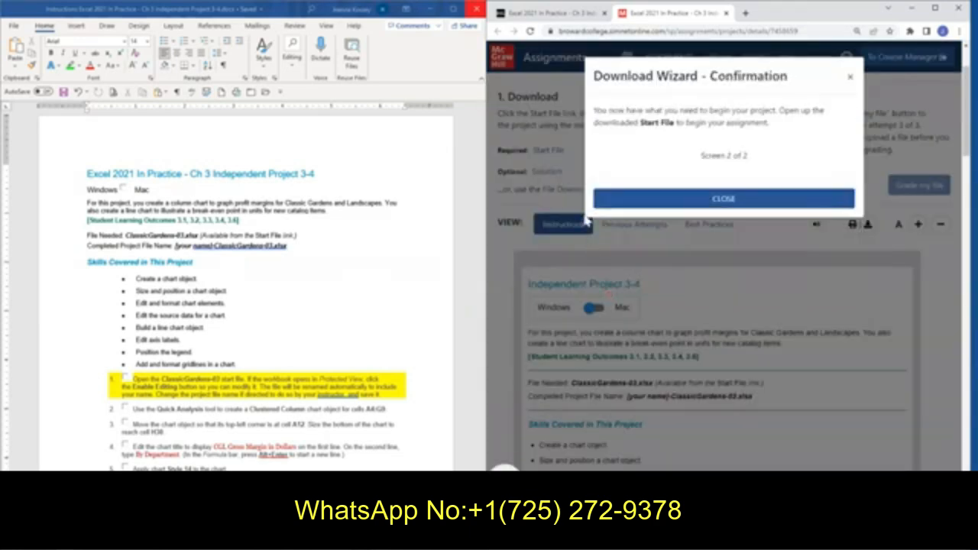
{"action": "left_click", "coordinate": [674, 200]}
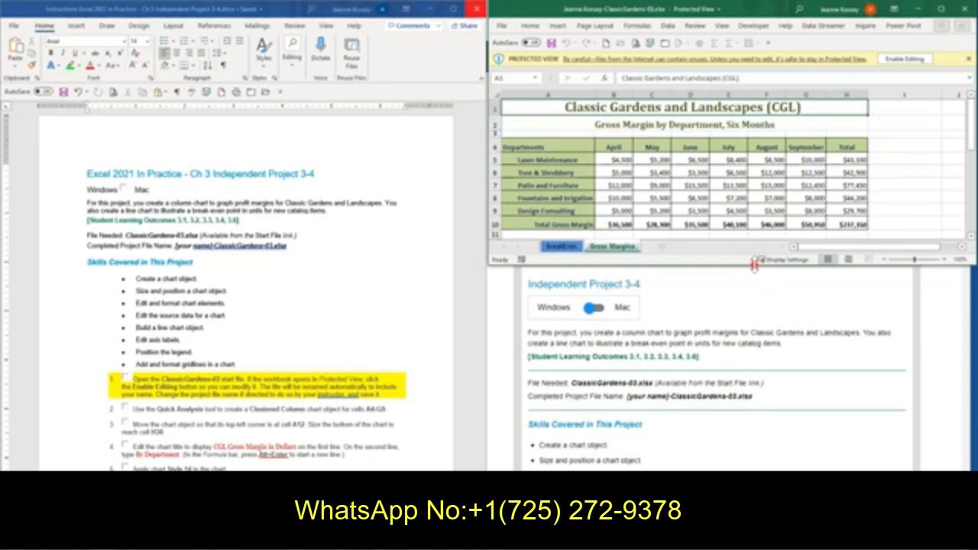
Extend the ClassicGardens-03 workbook window downward to show more rows and enable editing of the protected file
{"action": "left_click_drag", "start_coordinate": [755, 264], "coordinate": [754, 471]}
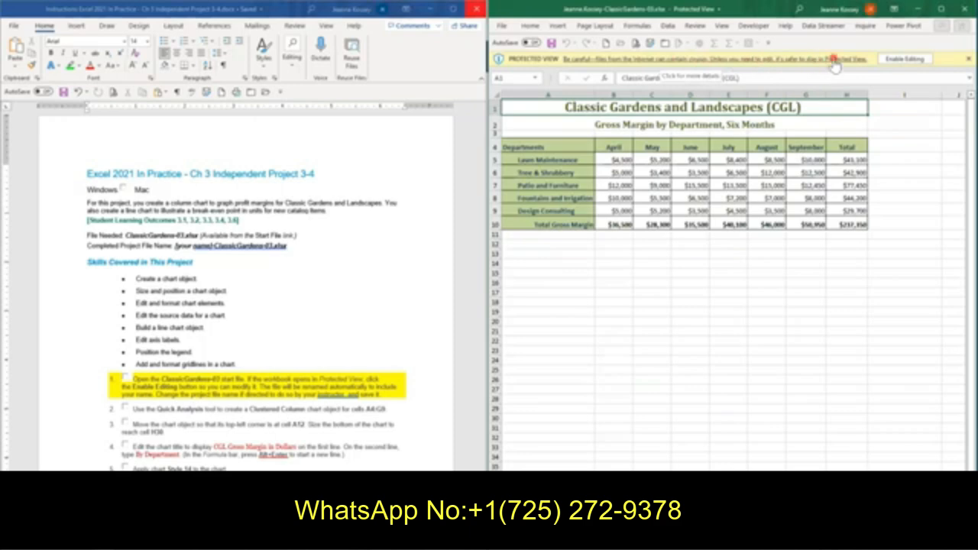
{"action": "left_click", "coordinate": [908, 60]}
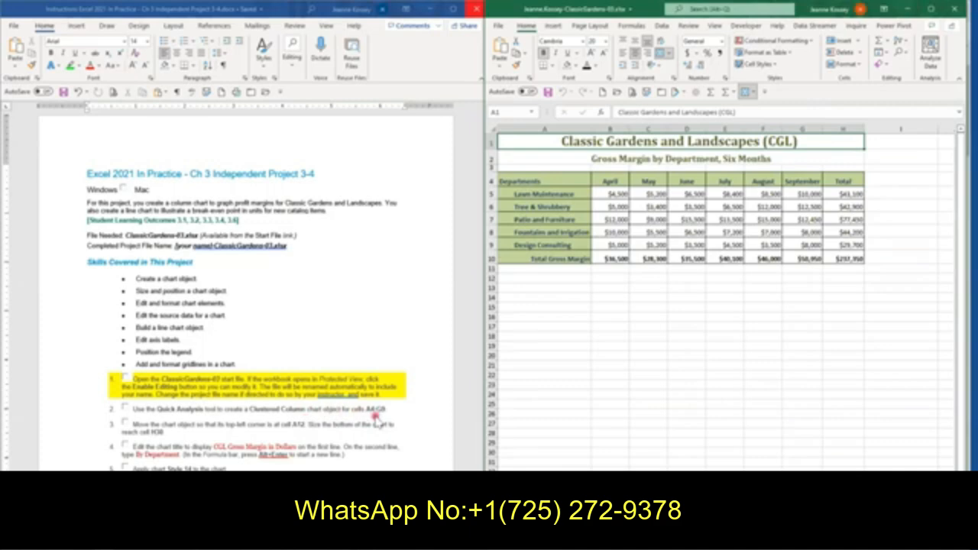
Create a Clustered Column chart from cells A4:G9 with the Quick Analysis tool
{"action": "left_click_drag", "start_coordinate": [551, 179], "coordinate": [803, 244]}
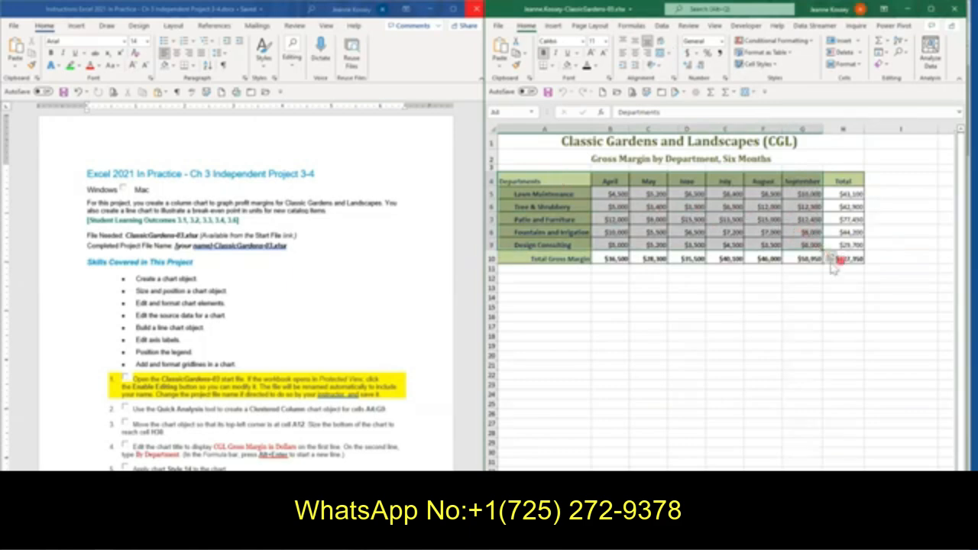
{"action": "left_click", "coordinate": [831, 260]}
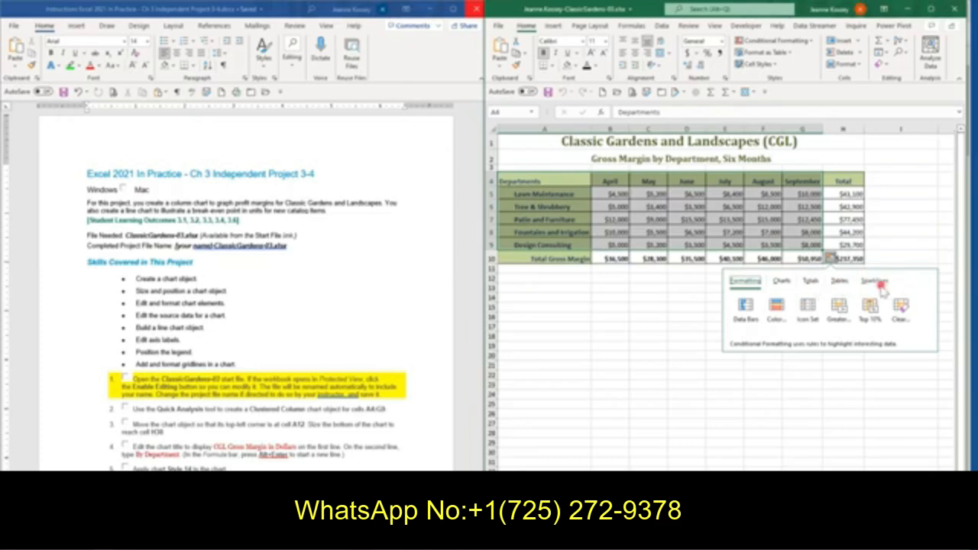
{"action": "left_click", "coordinate": [783, 283]}
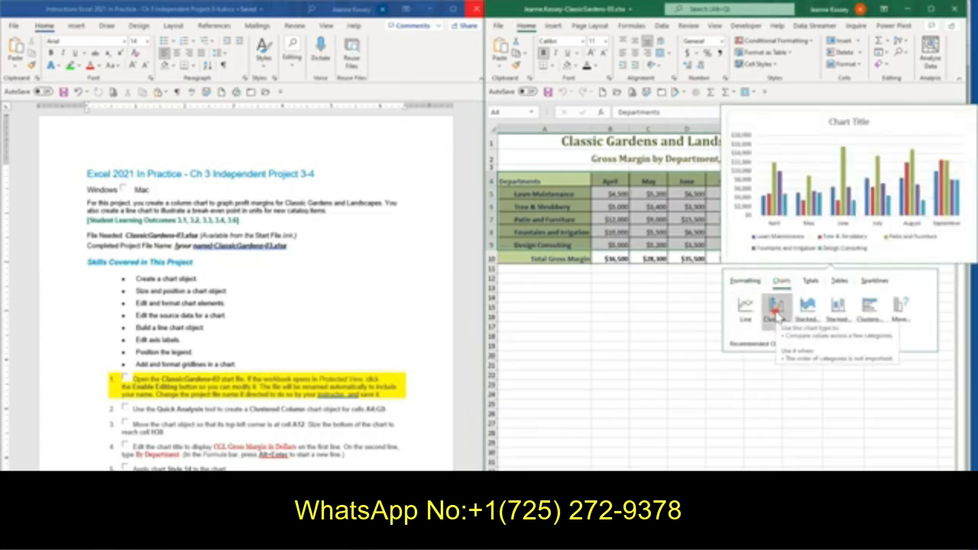
{"action": "left_click", "coordinate": [776, 310]}
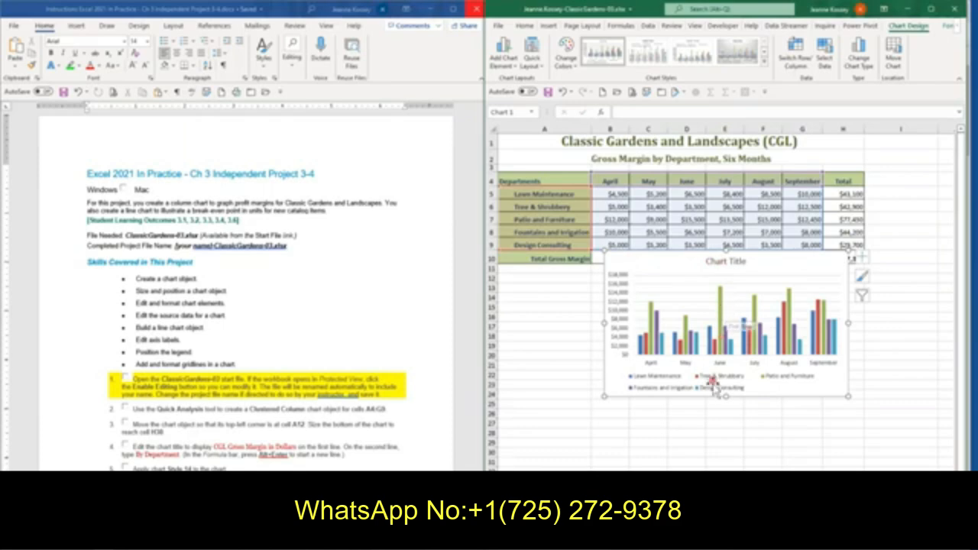
Move the column chart so it starts at cell A12 and resize it to end at cell H30
{"action": "left_click_drag", "start_coordinate": [658, 263], "coordinate": [552, 285]}
{"action": "left_click_drag", "start_coordinate": [552, 285], "coordinate": [552, 286]}
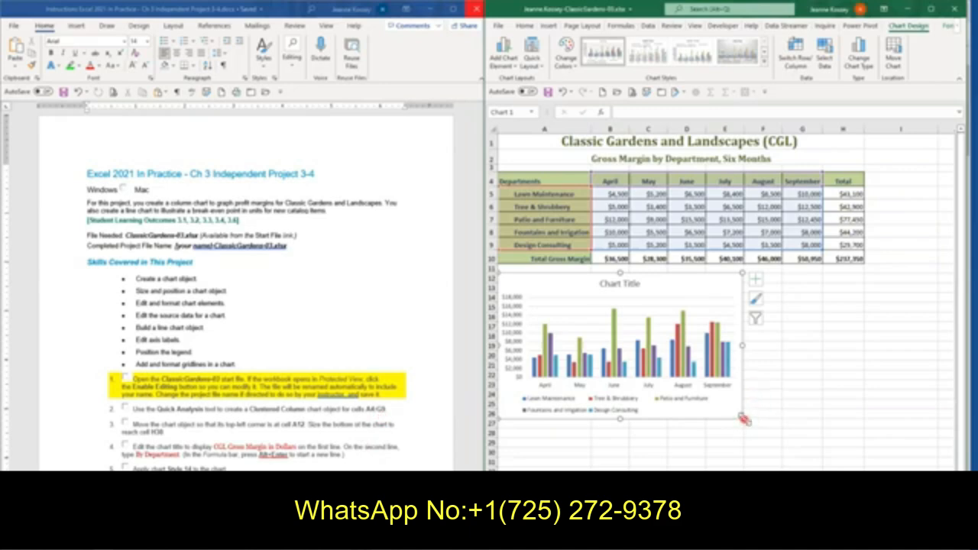
{"action": "left_click_drag", "start_coordinate": [743, 418], "coordinate": [863, 458]}
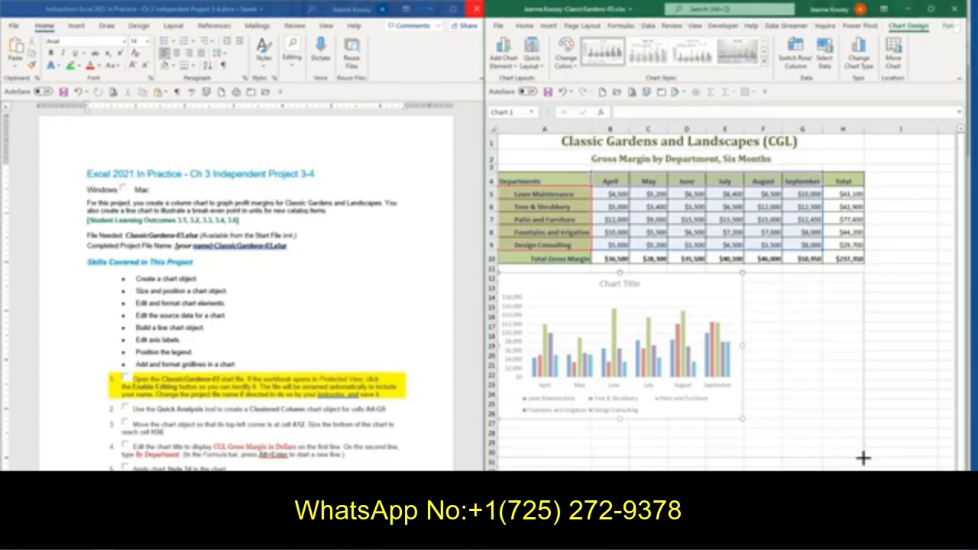
{"action": "left_click_drag", "start_coordinate": [863, 457], "coordinate": [863, 457]}
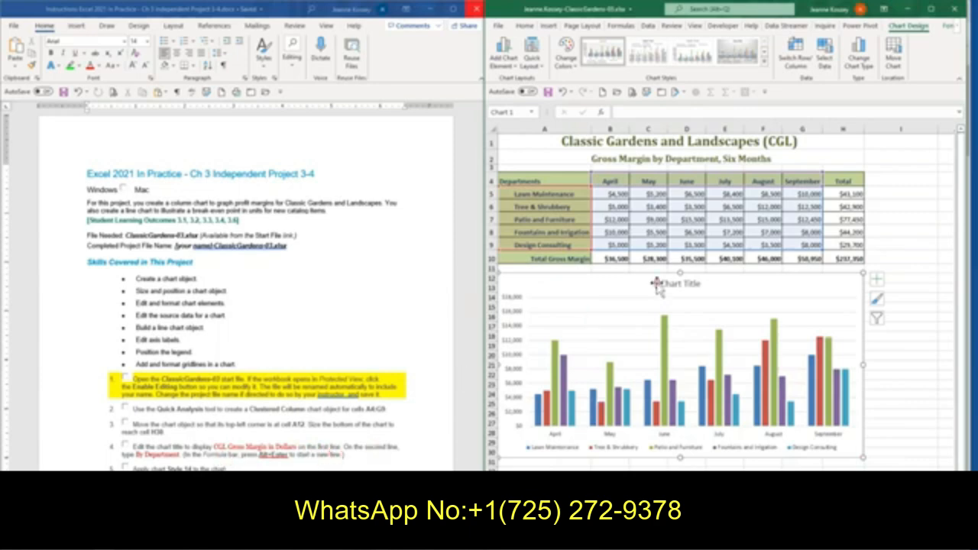
Set the chart title to "CGL Gross Margin in Dollars" with "By department" on a second line
{"action": "left_click", "coordinate": [688, 283]}
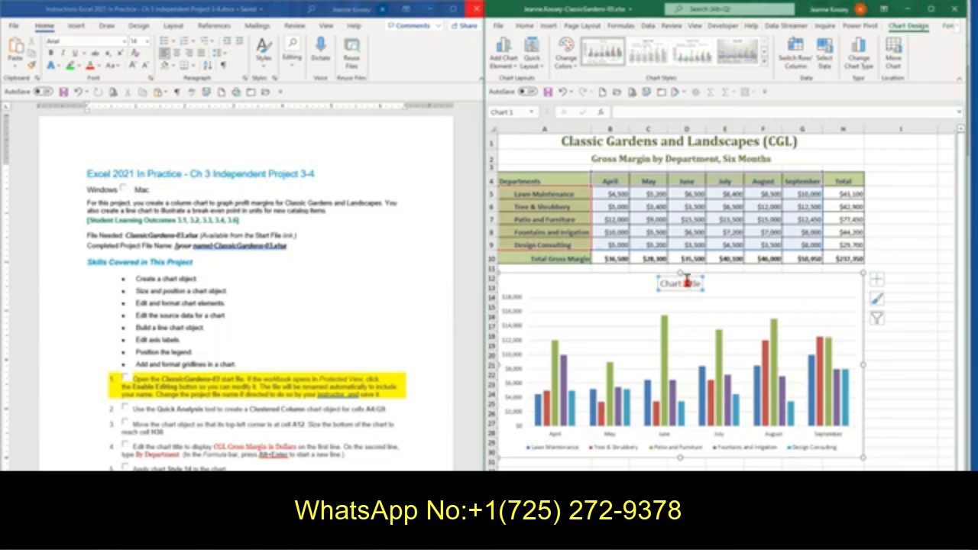
{"action": "left_click", "coordinate": [627, 111]}
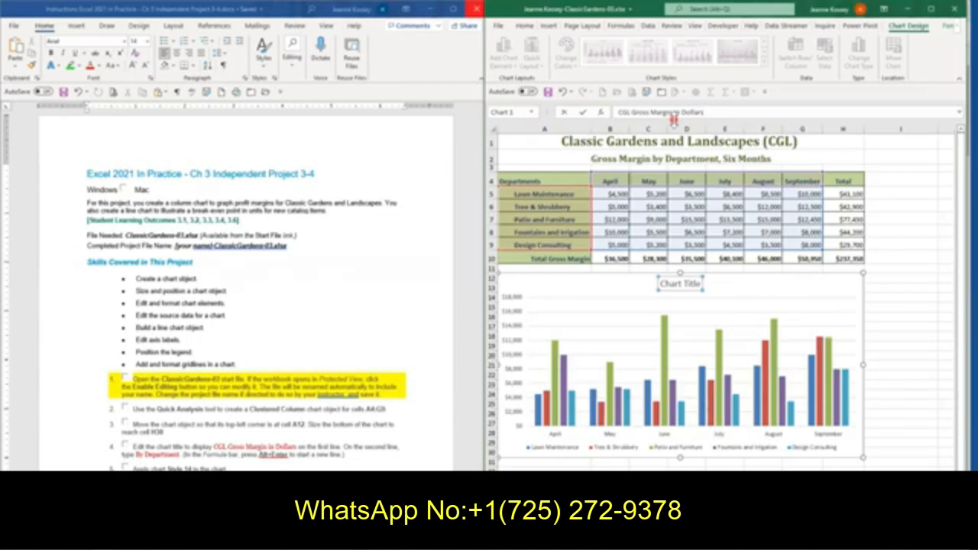
{"action": "key", "text": "alt+Return"}
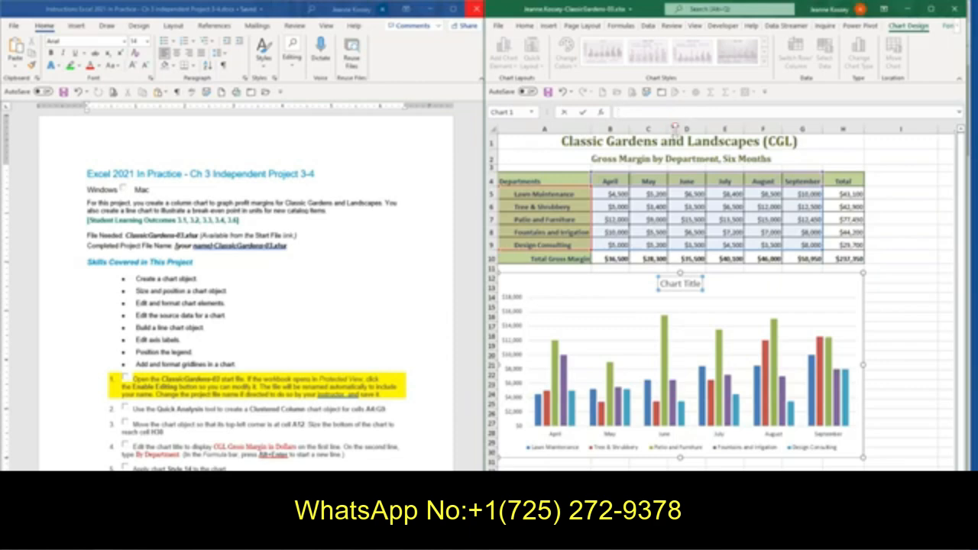
{"action": "left_click_drag", "start_coordinate": [674, 118], "coordinate": [680, 143]}
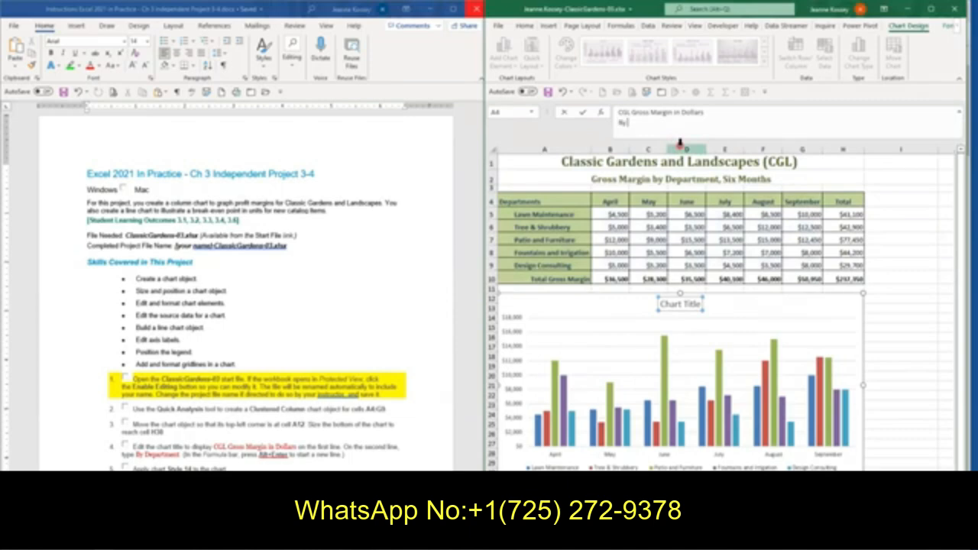
{"action": "type", "text": "artment"}
{"action": "key", "text": "Return"}
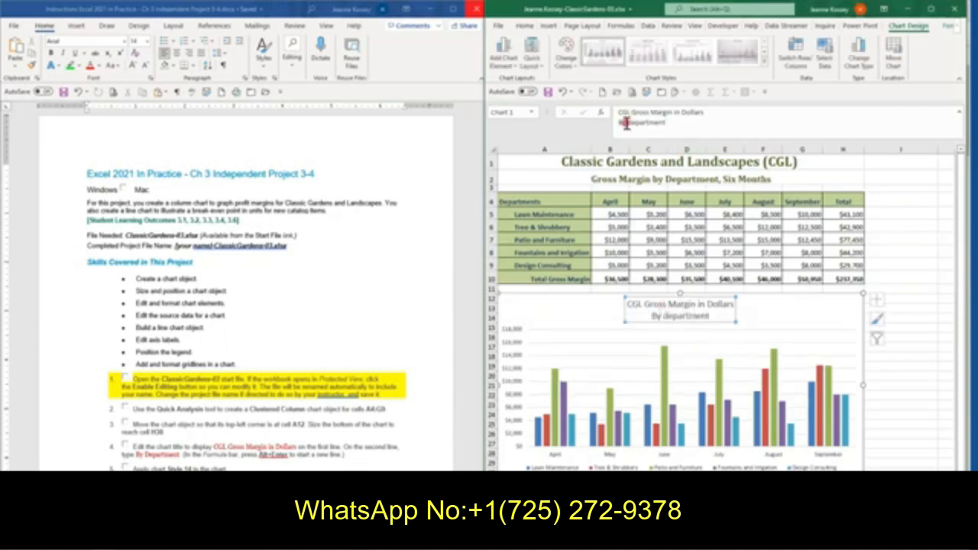
Correct the chart title's second line to "By Department" and shrink the formula bar back to one line
{"action": "left_click", "coordinate": [654, 129]}
{"action": "key", "text": "Delete"}
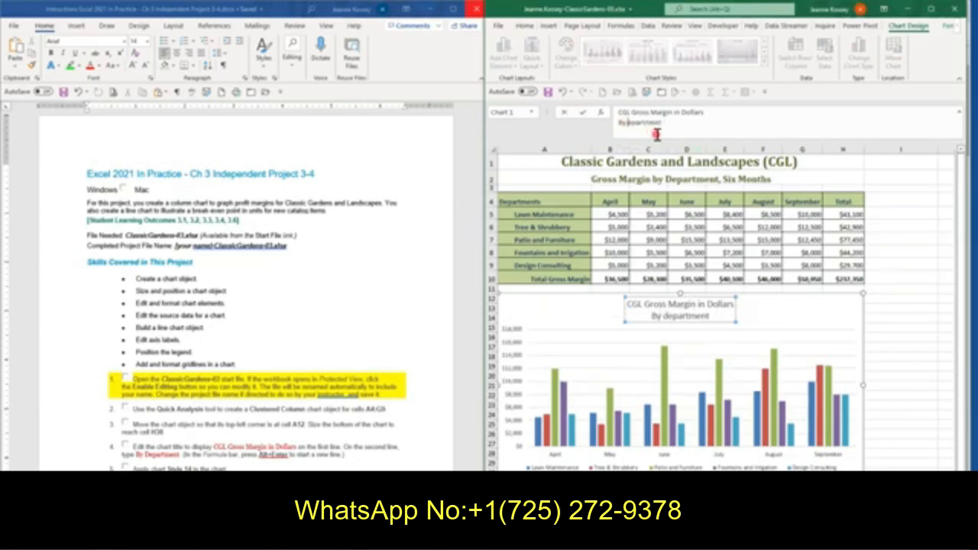
{"action": "type", "text": "D"}
{"action": "key", "text": "Return"}
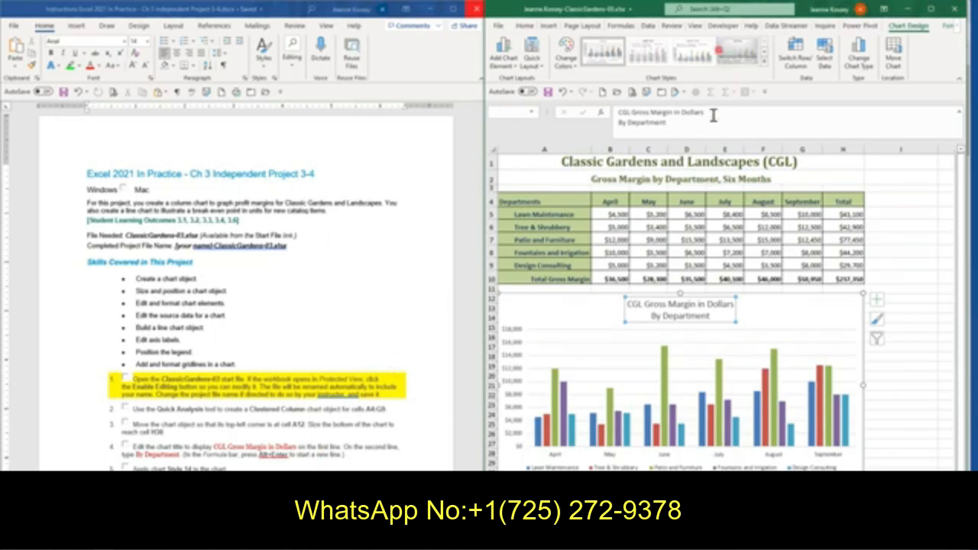
{"action": "left_click_drag", "start_coordinate": [718, 138], "coordinate": [710, 119]}
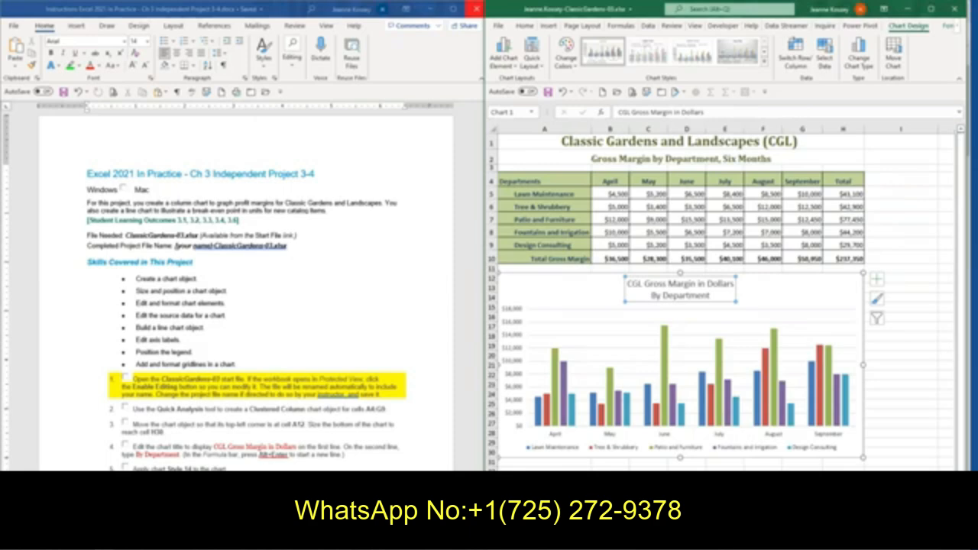
Maximize the workbook window and bring up the formatting options for the chart area
{"action": "left_click", "coordinate": [816, 292]}
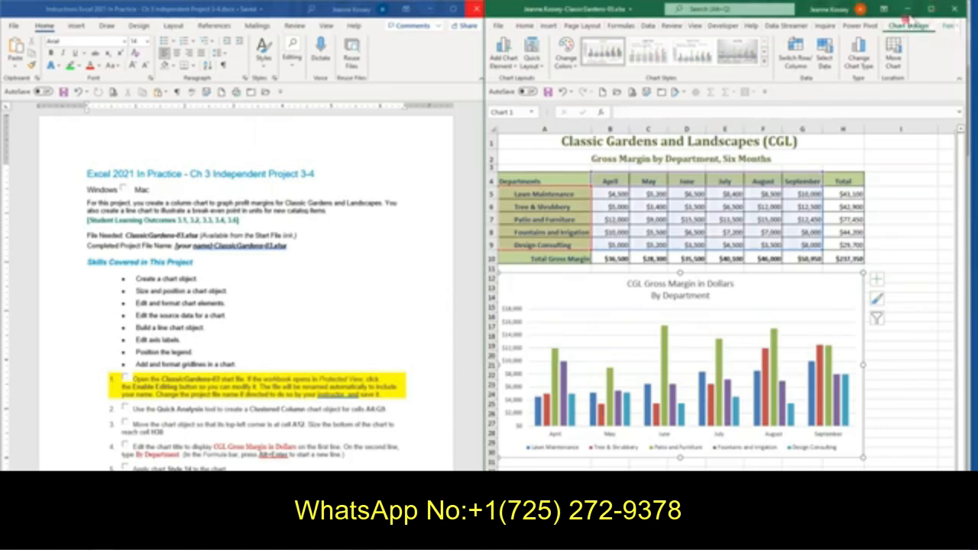
{"action": "left_click", "coordinate": [931, 9]}
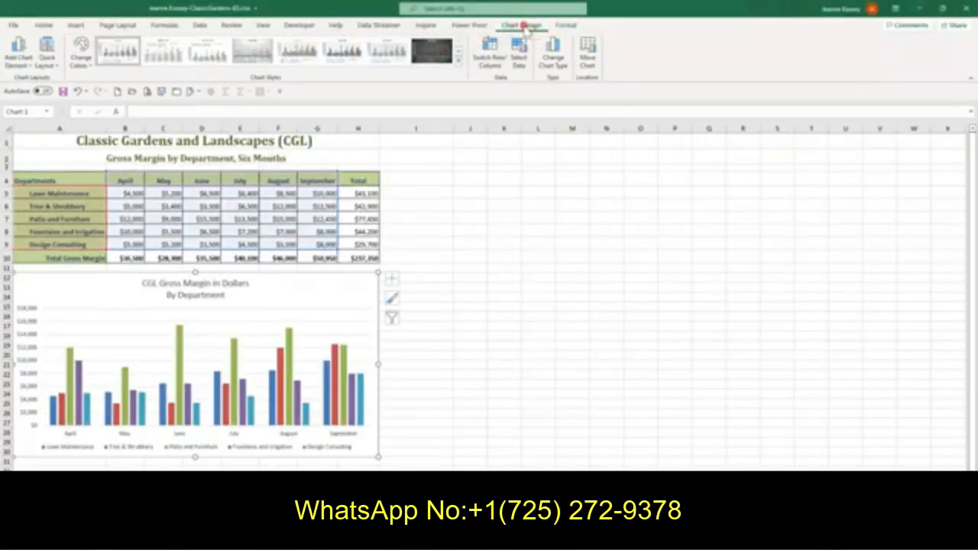
{"action": "left_click", "coordinate": [569, 26]}
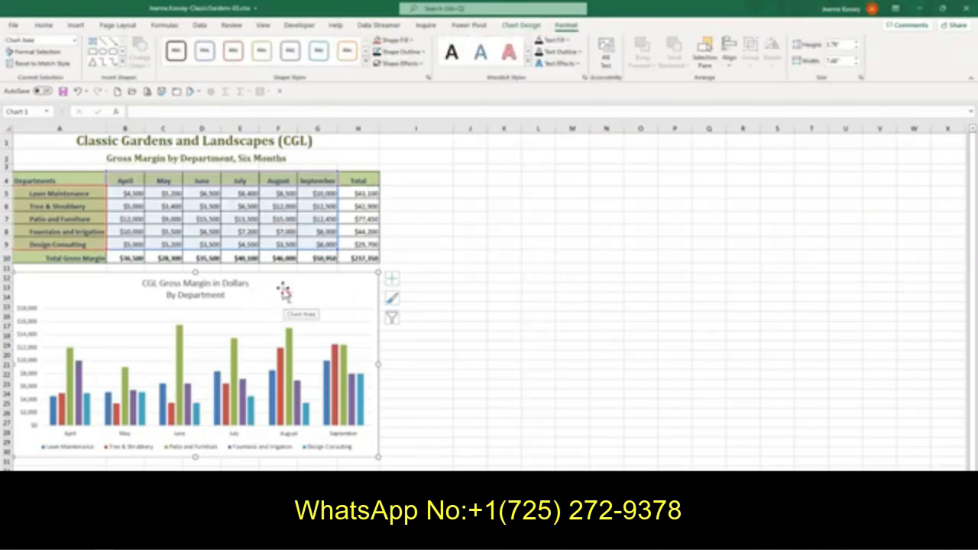
{"action": "left_click", "coordinate": [522, 26]}
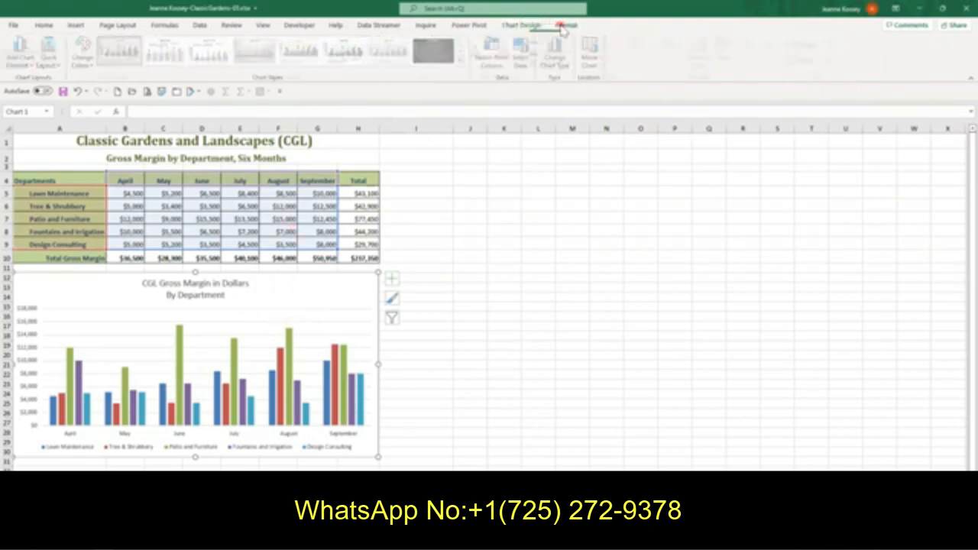
{"action": "left_click", "coordinate": [565, 25]}
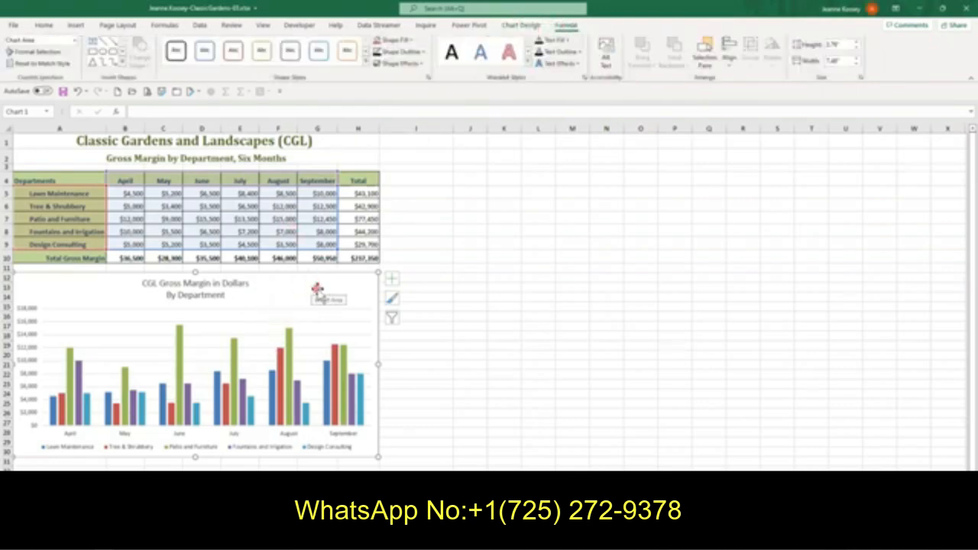
{"action": "left_click", "coordinate": [280, 217]}
{"action": "left_click", "coordinate": [98, 193]}
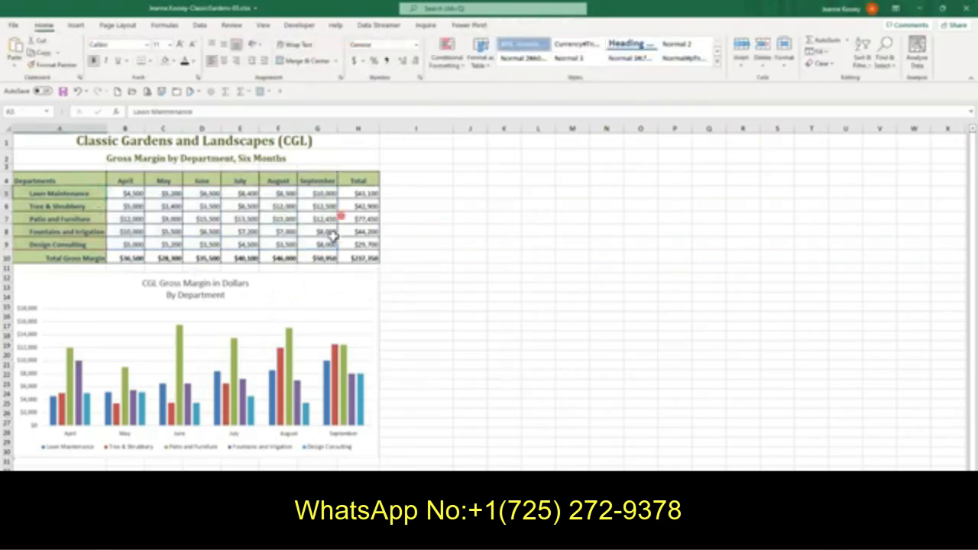
{"action": "left_click", "coordinate": [325, 286]}
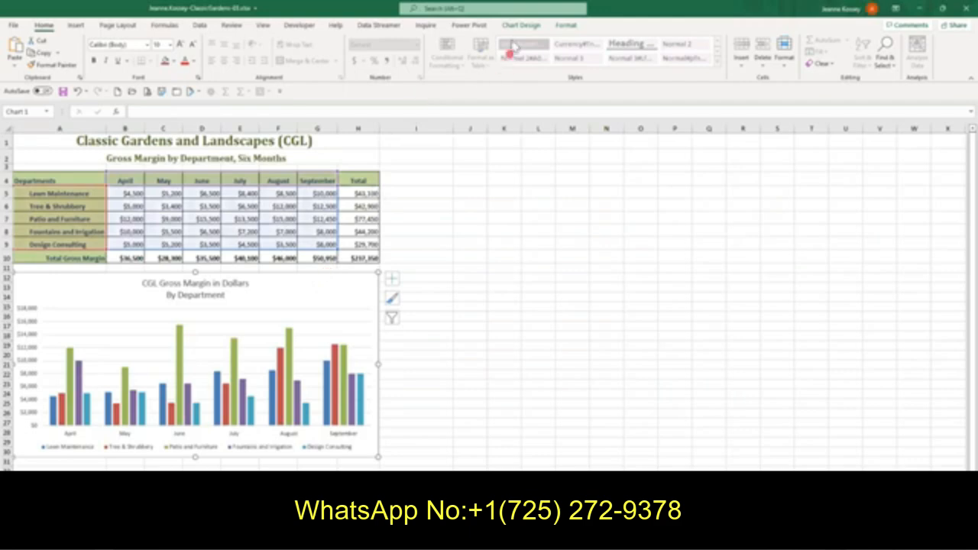
{"action": "left_click", "coordinate": [528, 25]}
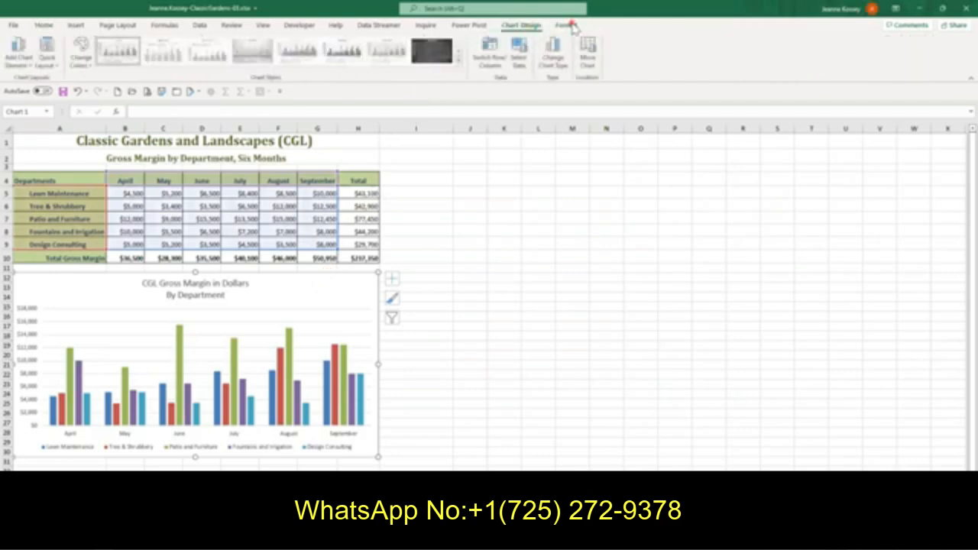
{"action": "left_click", "coordinate": [568, 25]}
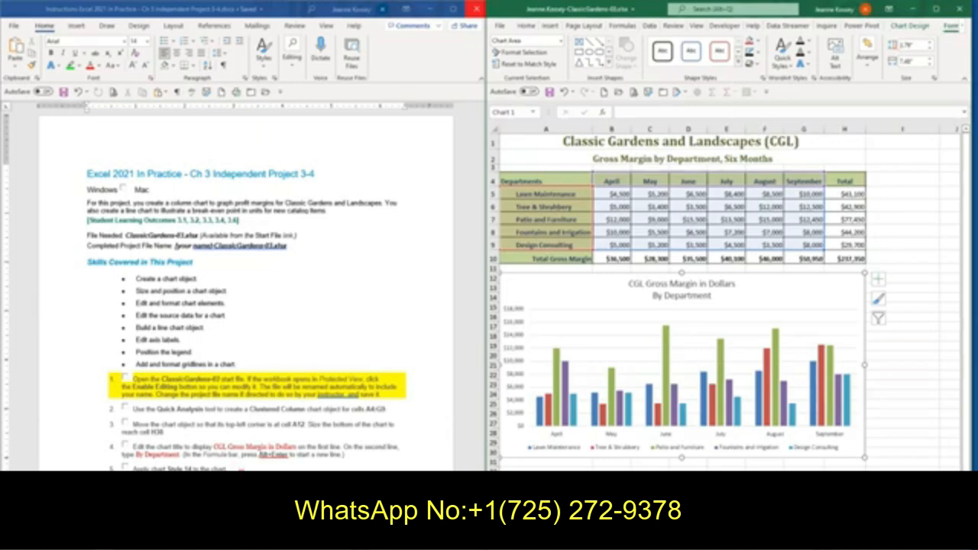
Apply chart Style 14 to the gross margin column chart
{"action": "left_click", "coordinate": [743, 66]}
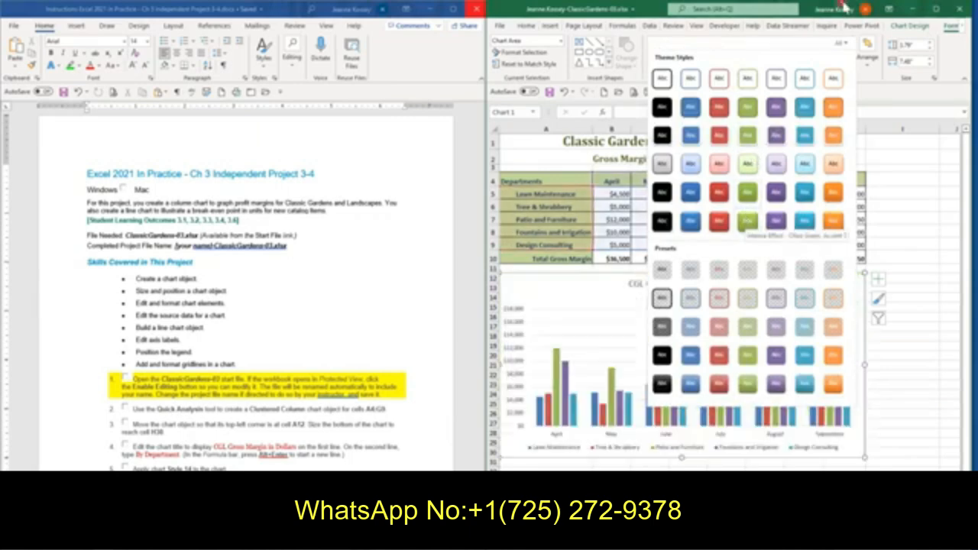
{"action": "left_click", "coordinate": [910, 27]}
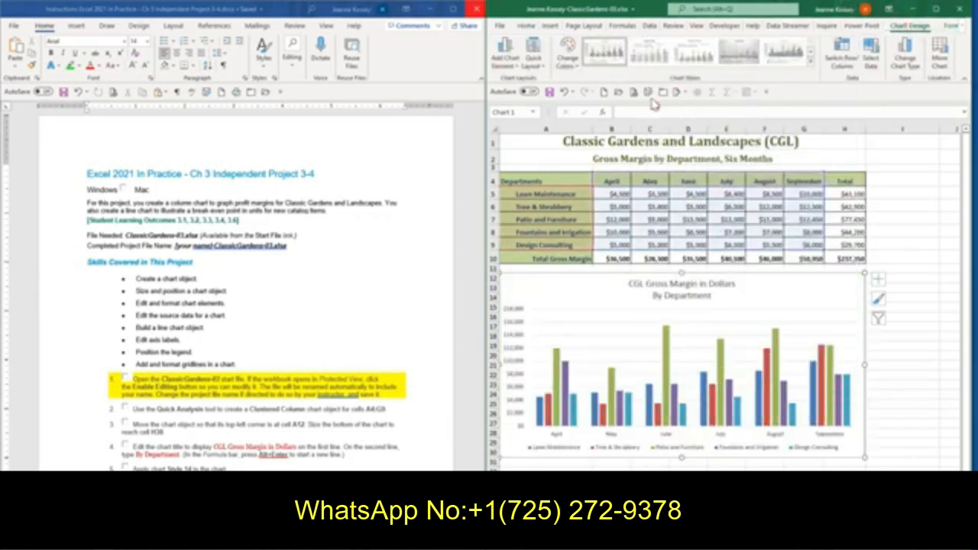
{"action": "left_click", "coordinate": [811, 66]}
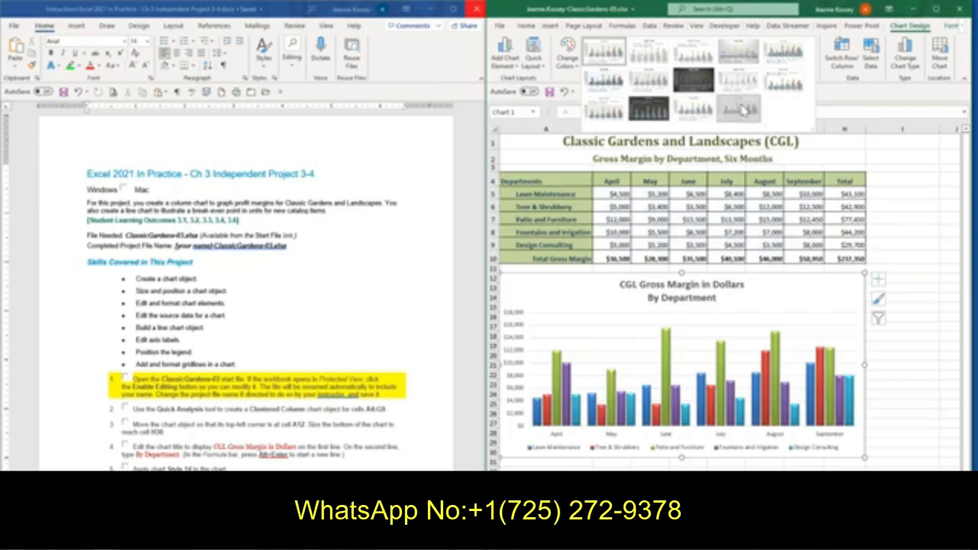
{"action": "left_click", "coordinate": [742, 109]}
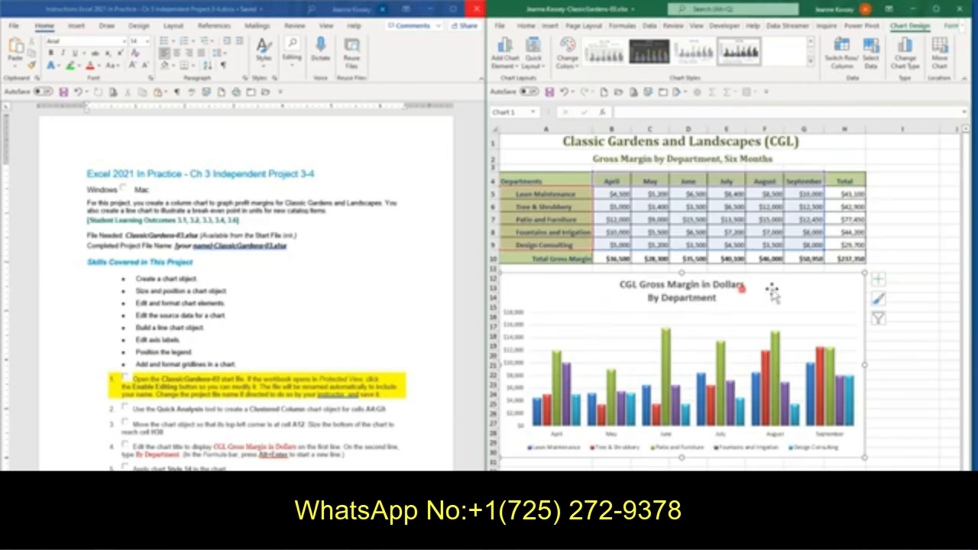
{"action": "left_click", "coordinate": [506, 61]}
{"action": "left_click", "coordinate": [506, 67]}
{"action": "left_click", "coordinate": [950, 27]}
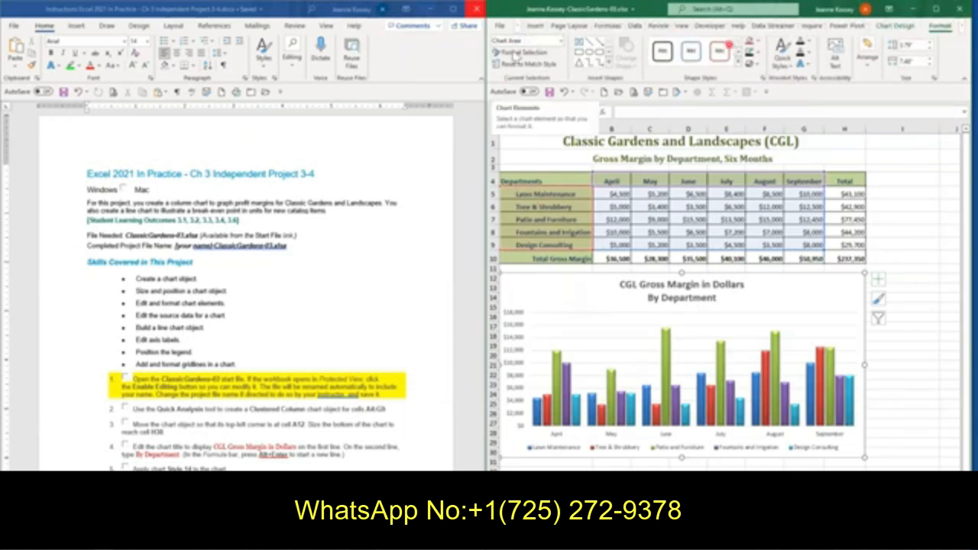
{"action": "left_click", "coordinate": [899, 27]}
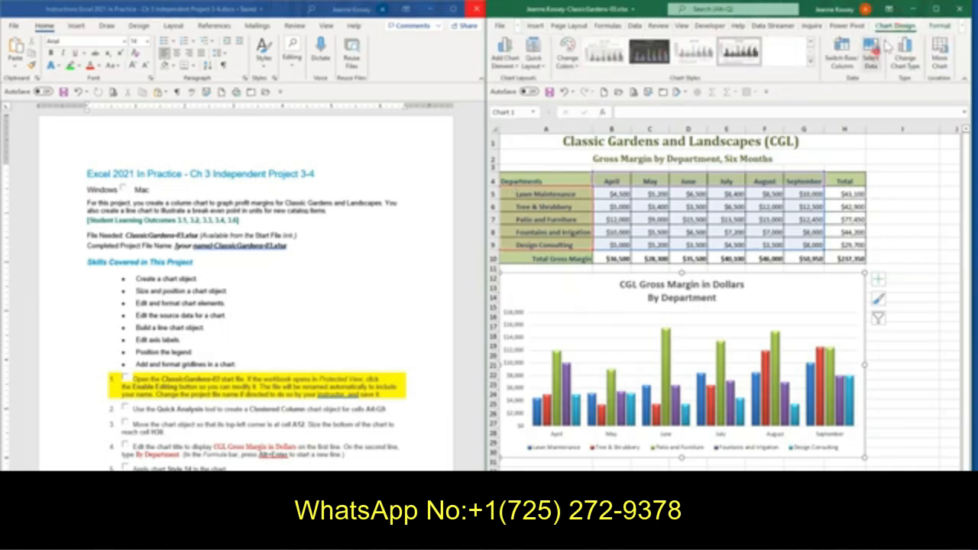
Give the chart area a 1 pt outline in Black, Text 1
{"action": "left_click", "coordinate": [937, 26]}
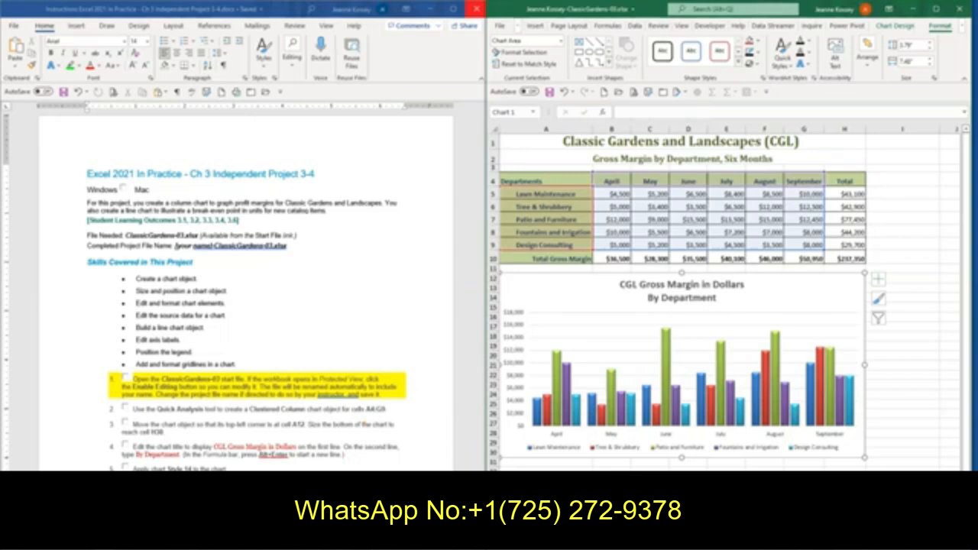
{"action": "left_click", "coordinate": [756, 57]}
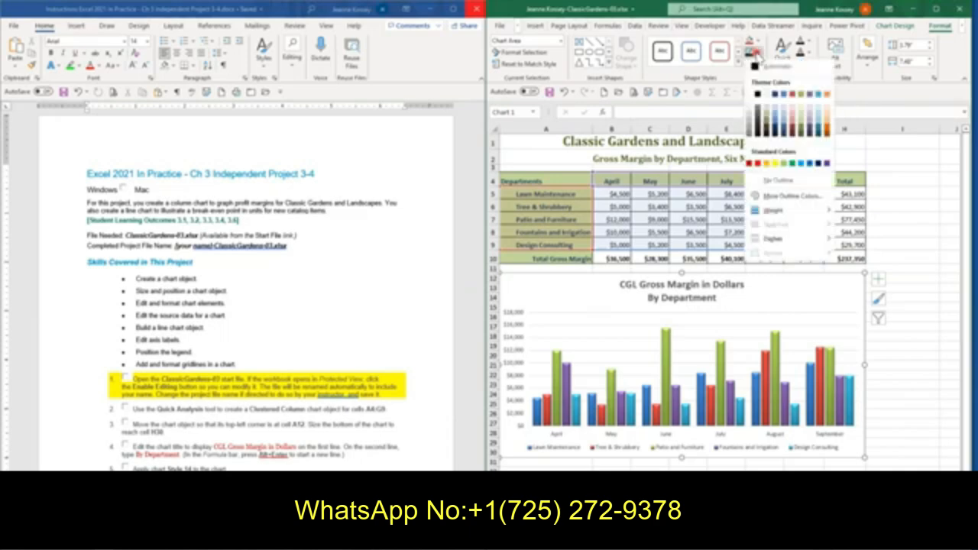
{"action": "mouse_move", "coordinate": [792, 212]}
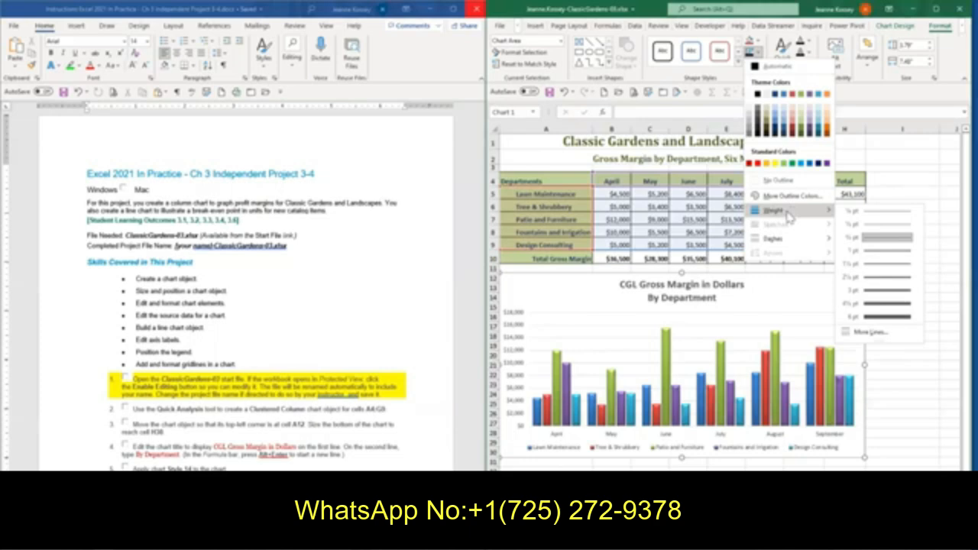
{"action": "left_click", "coordinate": [882, 251]}
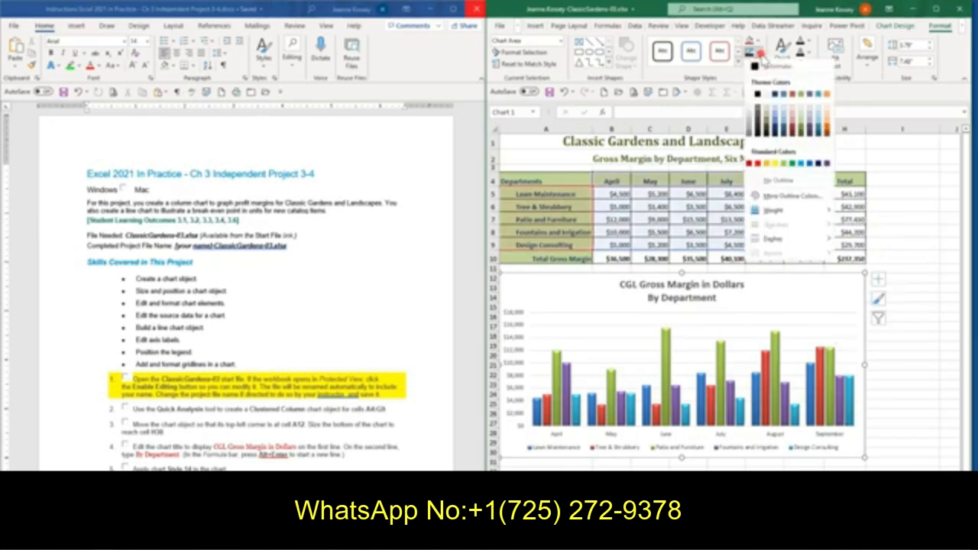
{"action": "left_click", "coordinate": [757, 52]}
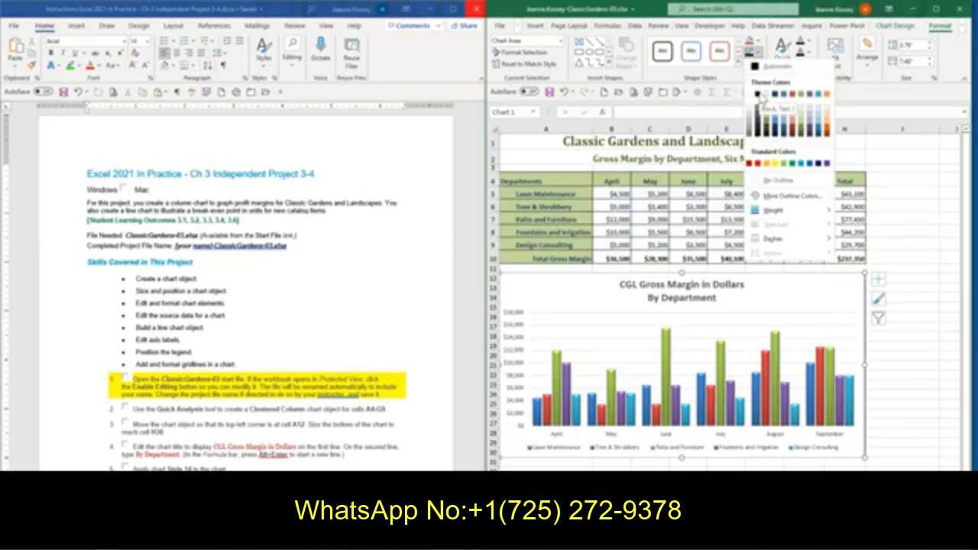
{"action": "left_click", "coordinate": [760, 94]}
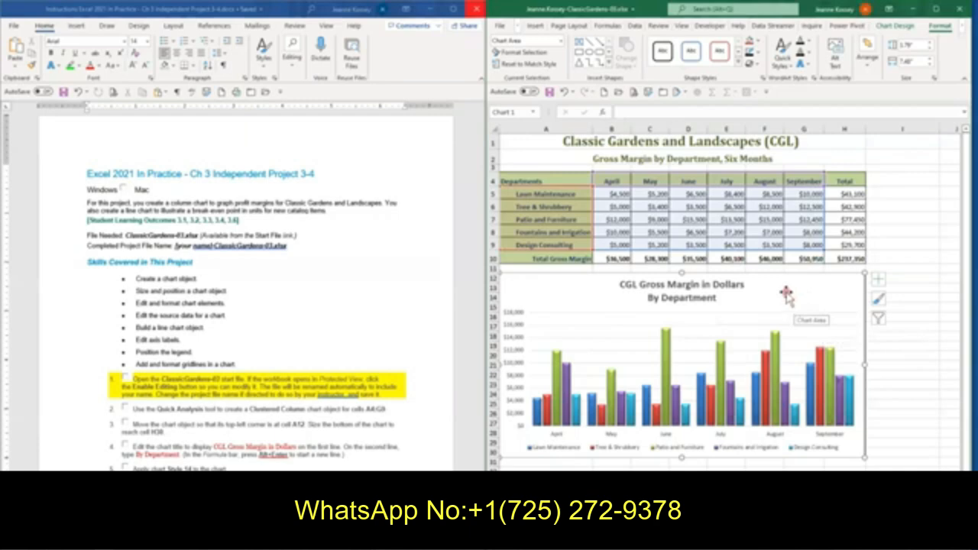
Add primary minor horizontal gridlines to the column chart
{"action": "left_click", "coordinate": [894, 26]}
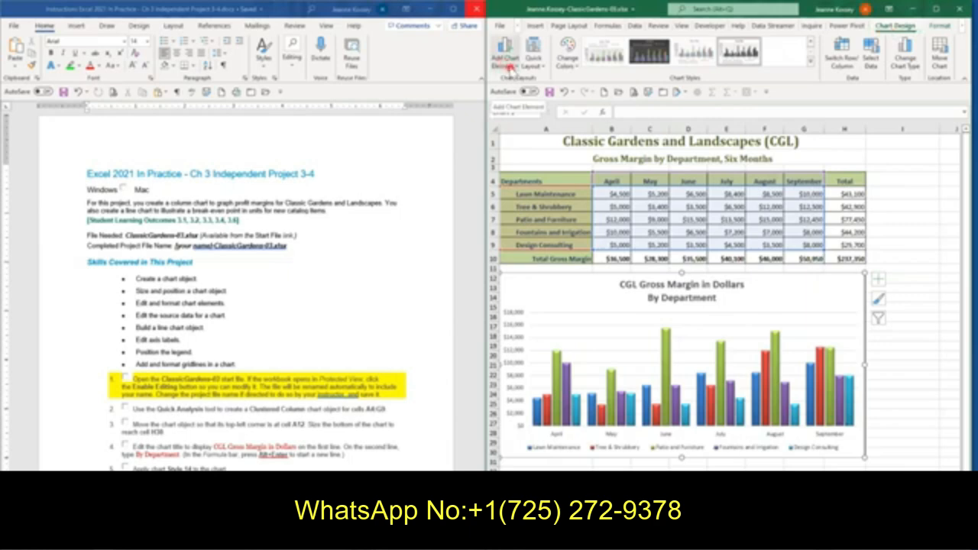
{"action": "left_click", "coordinate": [509, 66]}
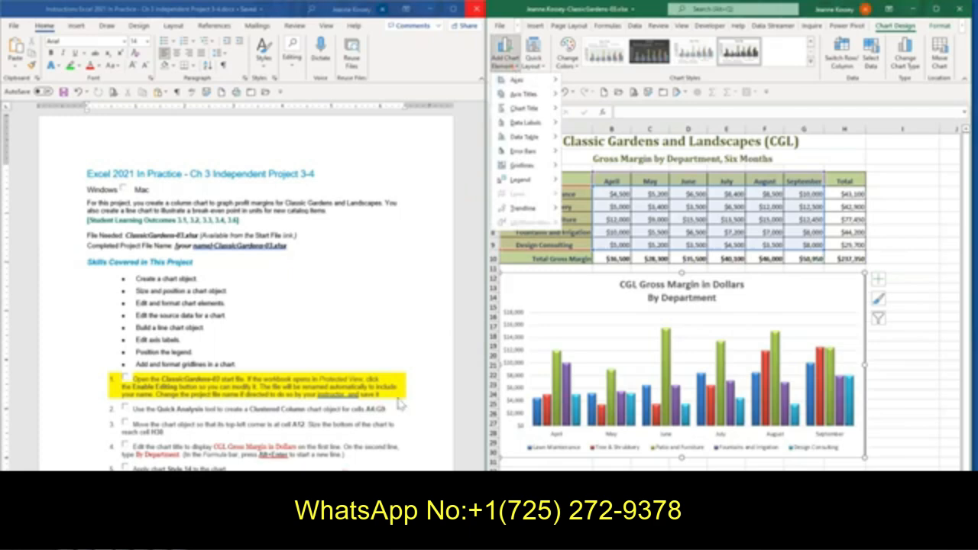
{"action": "mouse_move", "coordinate": [518, 92]}
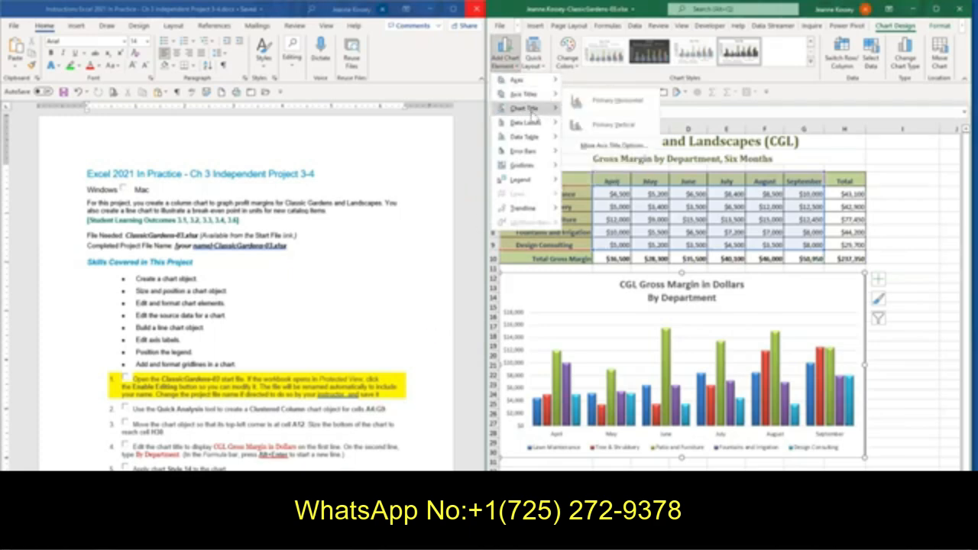
{"action": "mouse_move", "coordinate": [534, 116]}
{"action": "mouse_move", "coordinate": [545, 167]}
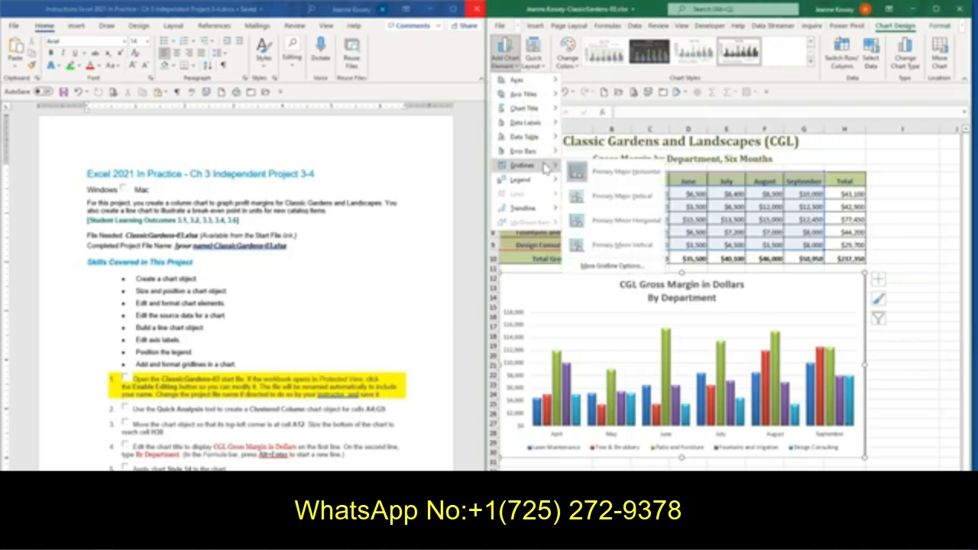
{"action": "left_click", "coordinate": [617, 221]}
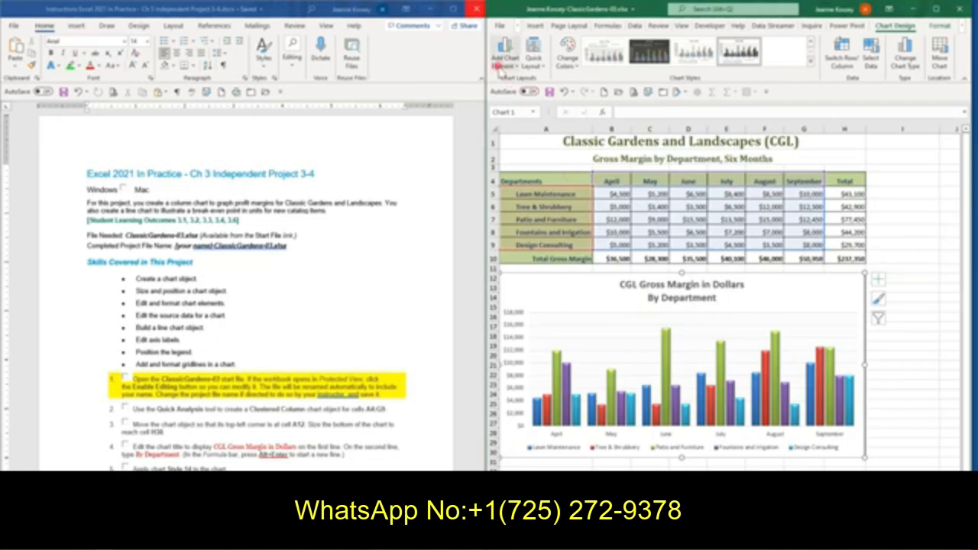
Select the chart's vertical value axis major gridlines and set their outline color to Black, Text 1
{"action": "left_click", "coordinate": [828, 330]}
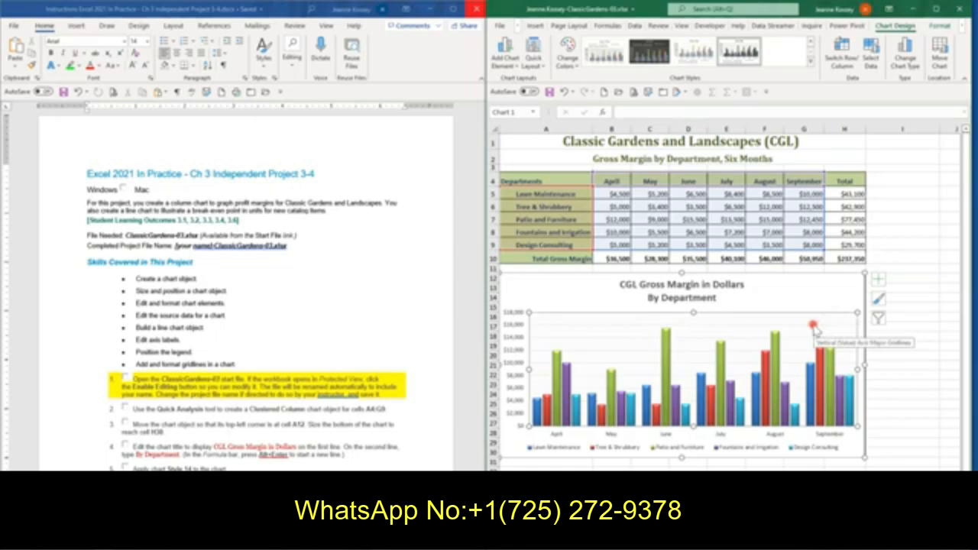
{"action": "left_click", "coordinate": [814, 327]}
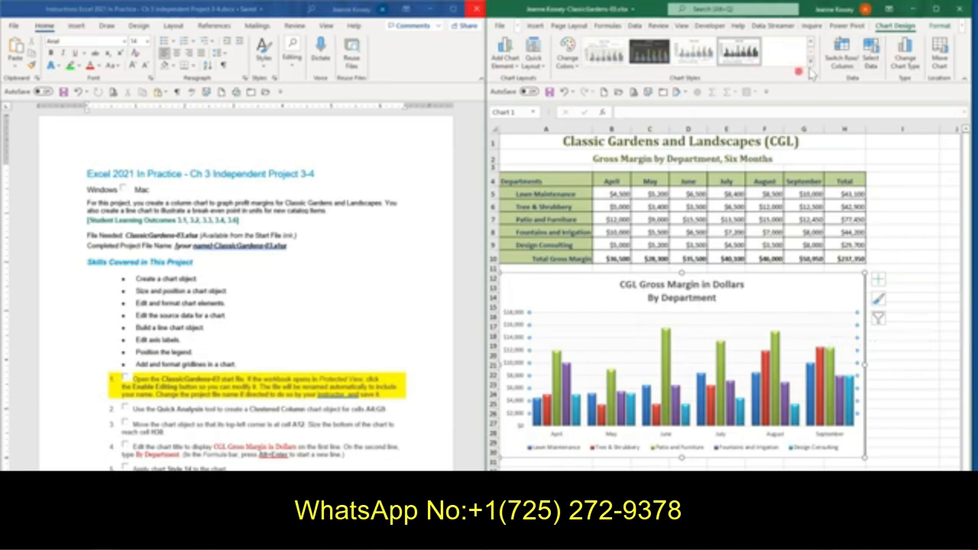
{"action": "left_click", "coordinate": [940, 25]}
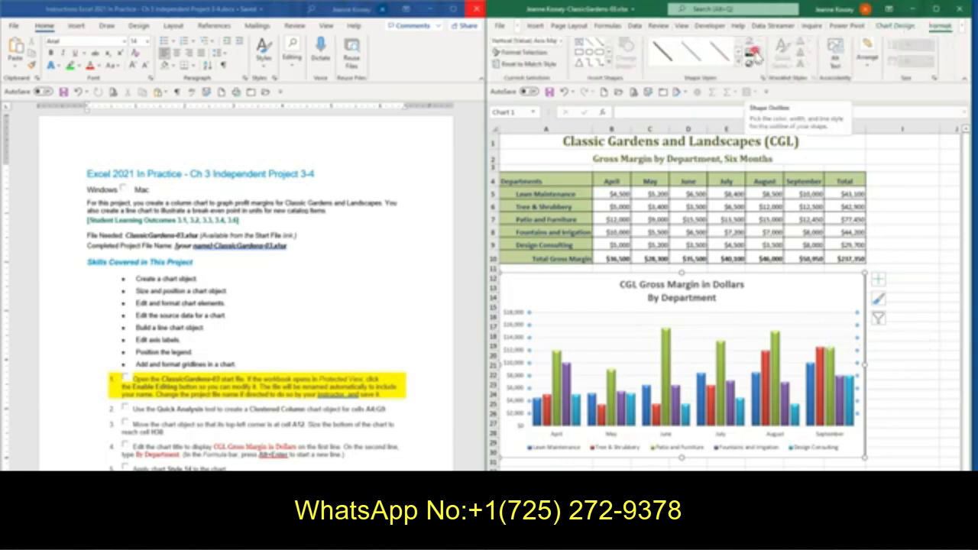
{"action": "left_click", "coordinate": [756, 54]}
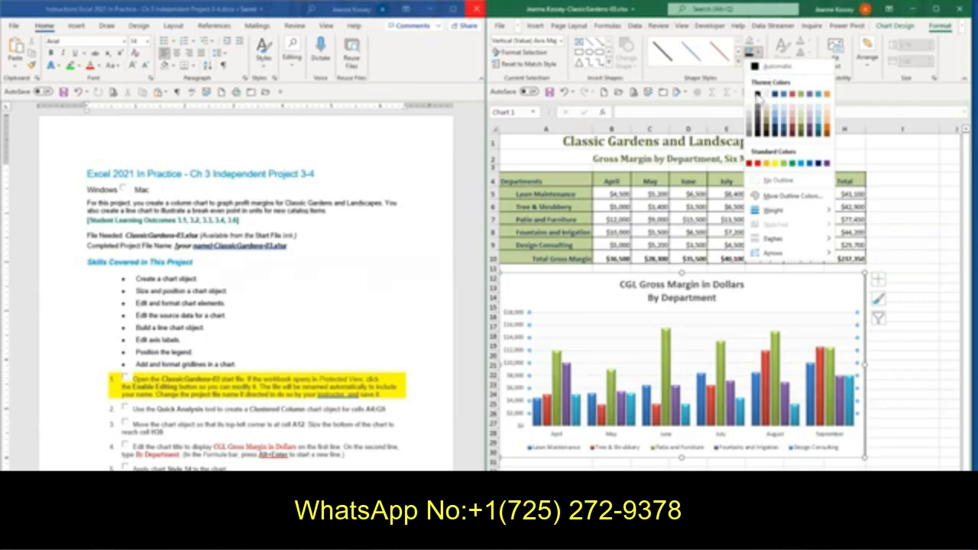
{"action": "left_click", "coordinate": [768, 79]}
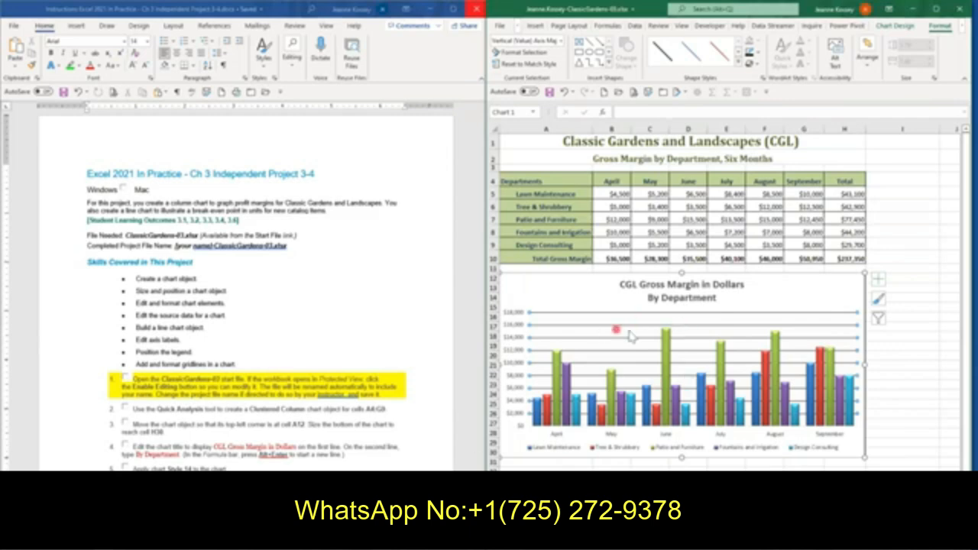
{"action": "left_click", "coordinate": [595, 333]}
{"action": "scroll", "coordinate": [244, 292], "scroll_direction": "down", "scroll_amount": 2}
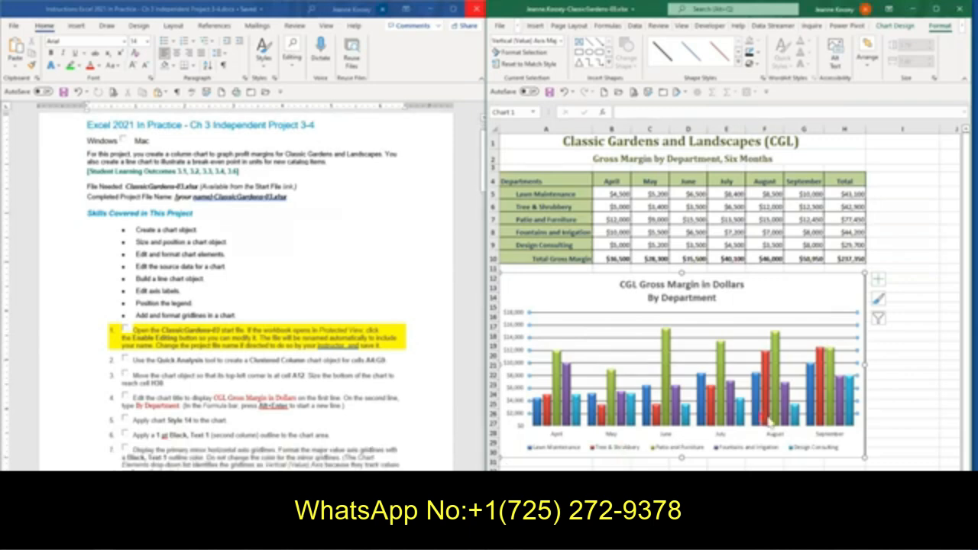
{"action": "left_click", "coordinate": [840, 327]}
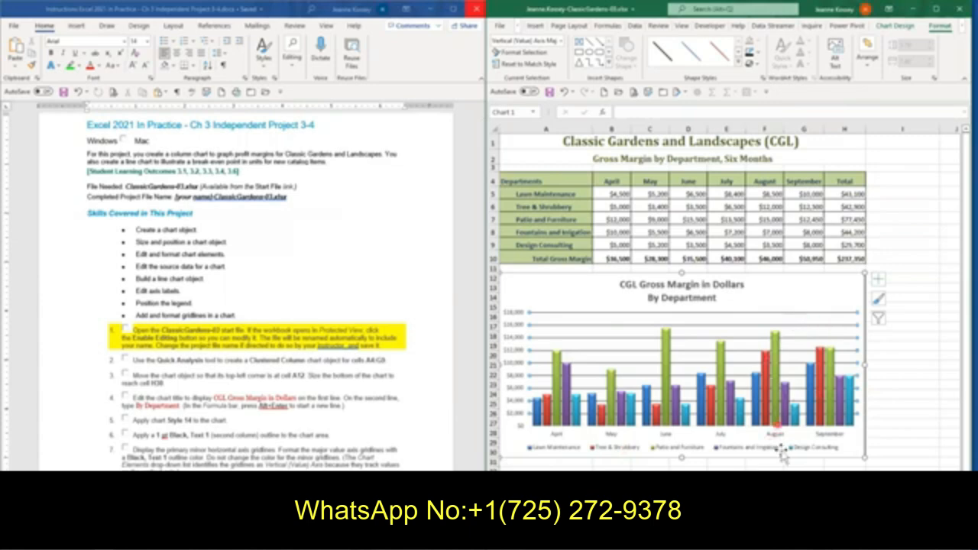
{"action": "left_click", "coordinate": [605, 227]}
{"action": "left_click", "coordinate": [632, 308]}
Remove the Design Consulting series from the column chart's data source
{"action": "left_click", "coordinate": [902, 30]}
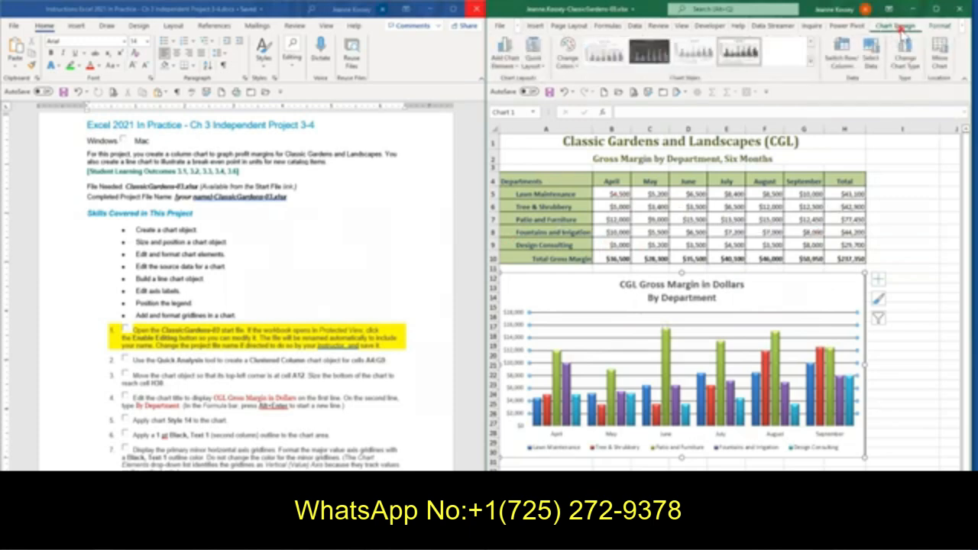
{"action": "left_click", "coordinate": [872, 65]}
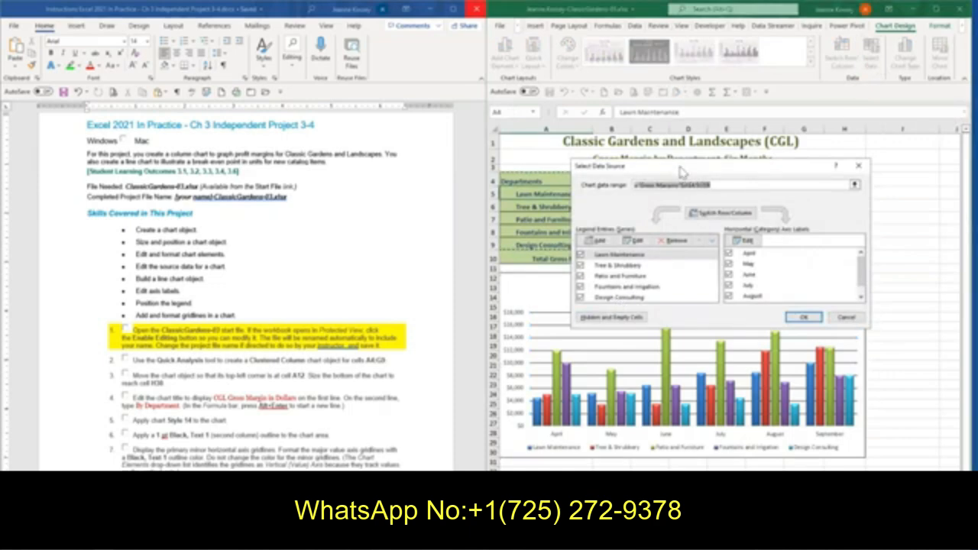
{"action": "left_click_drag", "start_coordinate": [683, 172], "coordinate": [672, 287]}
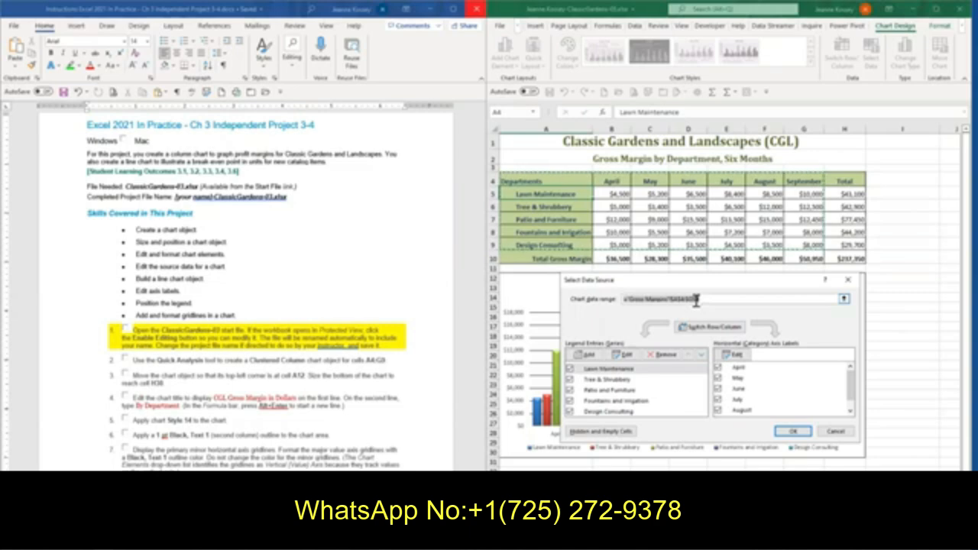
{"action": "left_click", "coordinate": [625, 412]}
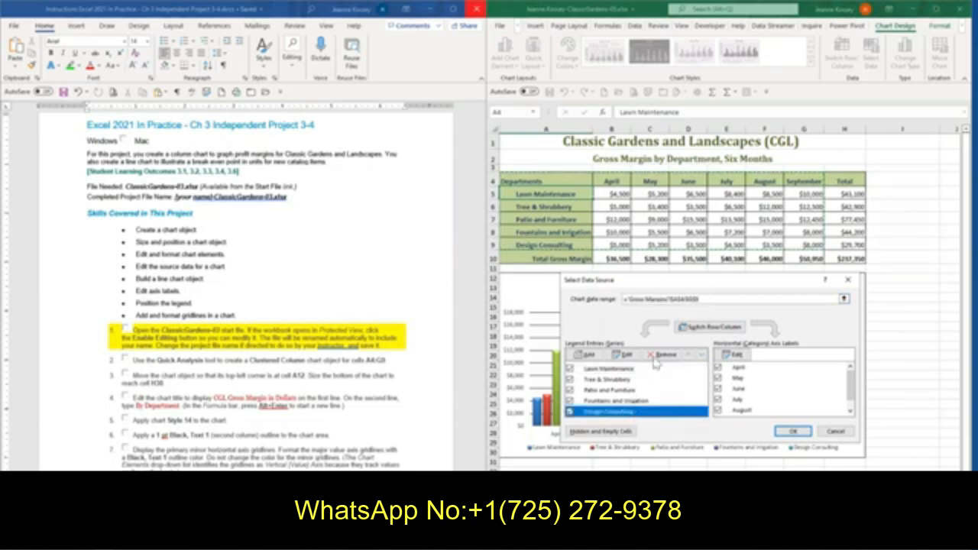
{"action": "left_click", "coordinate": [659, 356]}
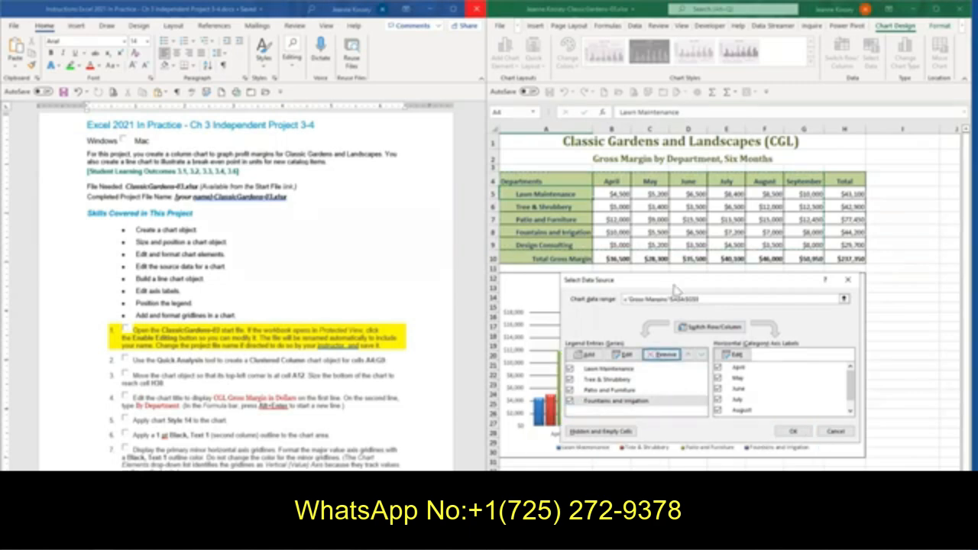
{"action": "left_click_drag", "start_coordinate": [674, 285], "coordinate": [656, 339]}
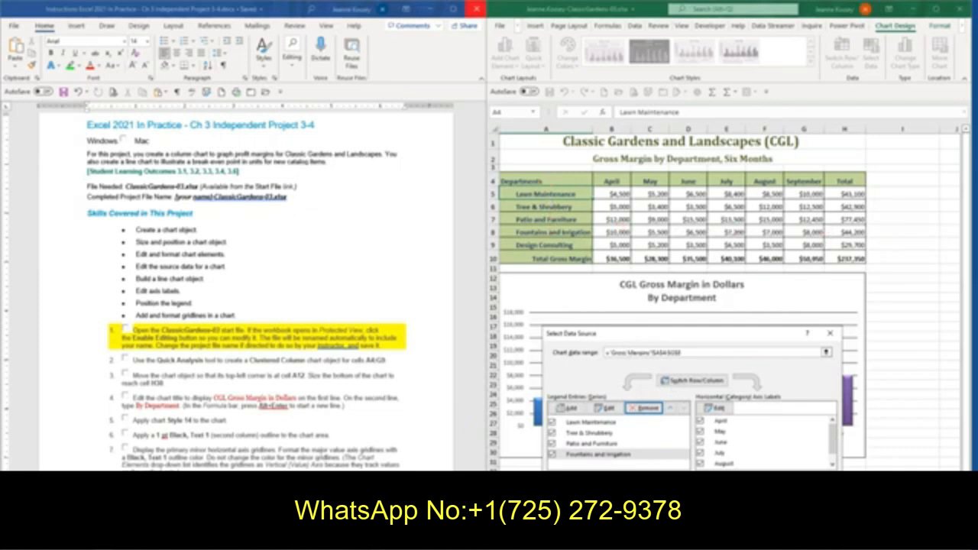
Check the reduced chart against step 8 and its figure in the instructions, and accept the data source change
{"action": "left_click", "coordinate": [484, 161]}
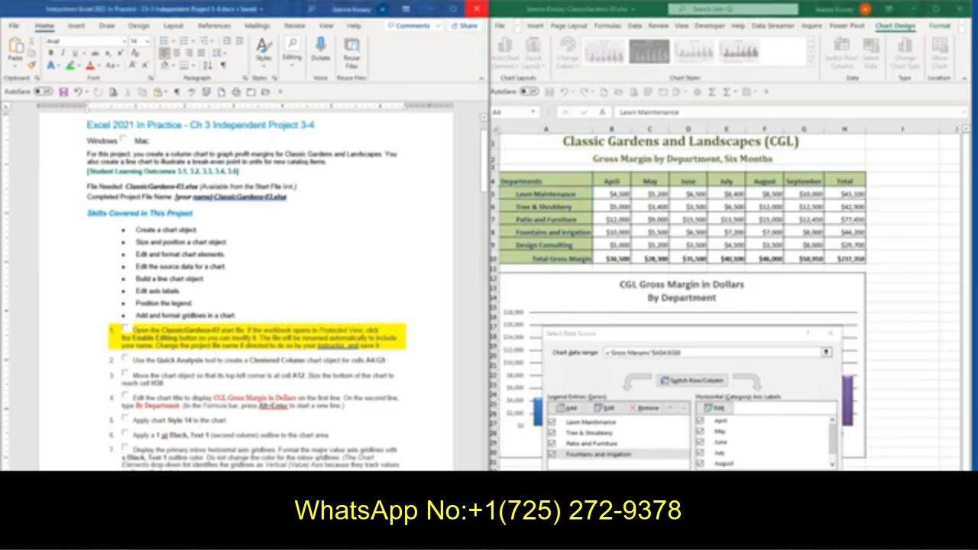
{"action": "scroll", "coordinate": [246, 290], "scroll_direction": "down", "scroll_amount": 1}
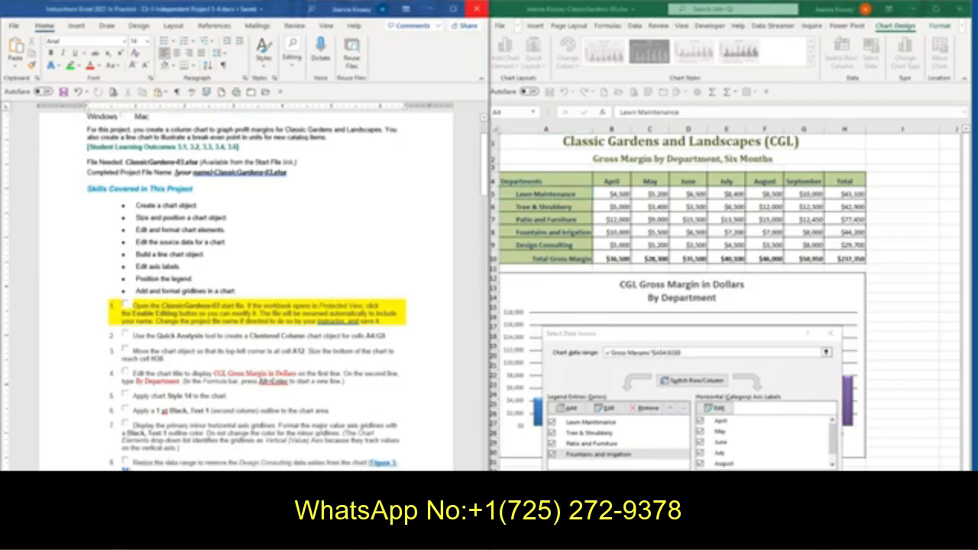
{"action": "left_click", "coordinate": [626, 333]}
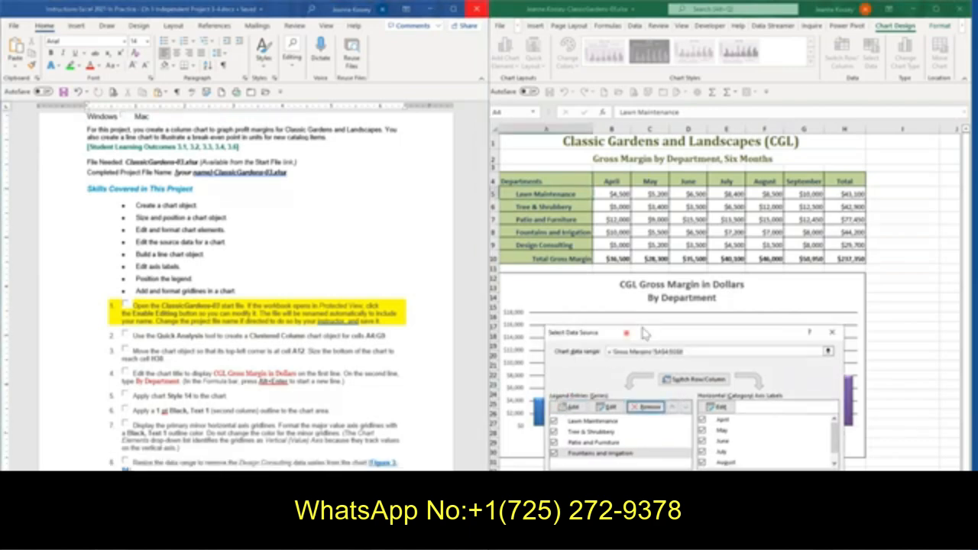
{"action": "left_click_drag", "start_coordinate": [738, 335], "coordinate": [839, 186]}
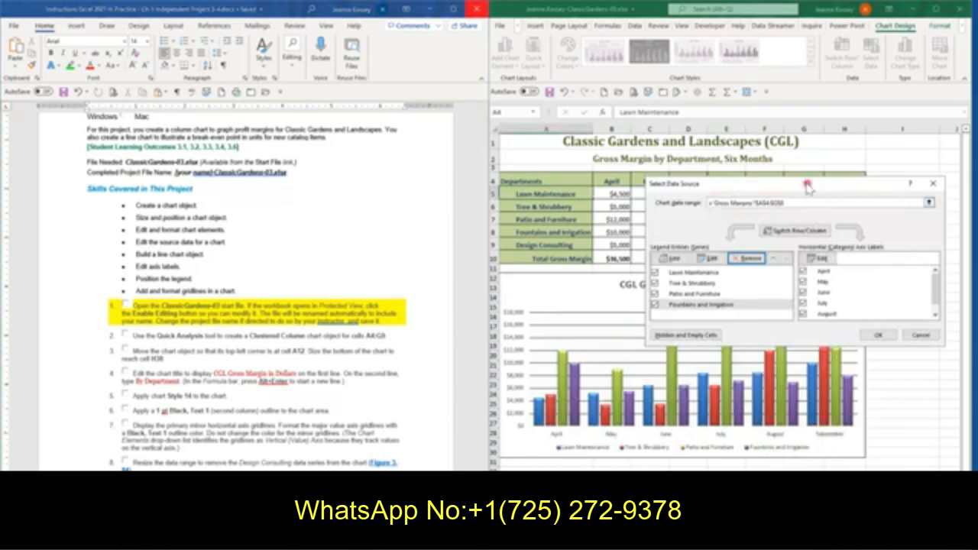
{"action": "scroll", "coordinate": [246, 290], "scroll_direction": "down", "scroll_amount": 7}
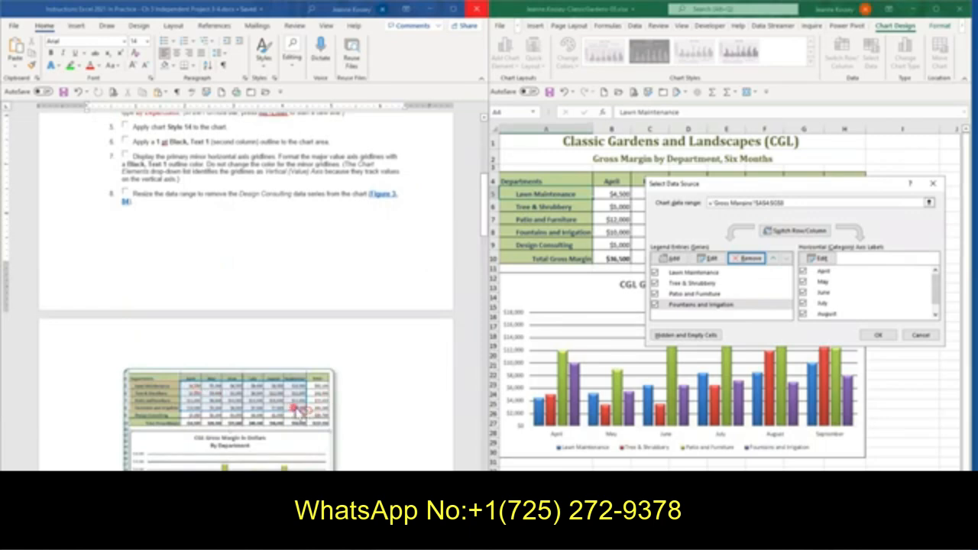
{"action": "scroll", "coordinate": [304, 457], "scroll_direction": "down", "scroll_amount": 2}
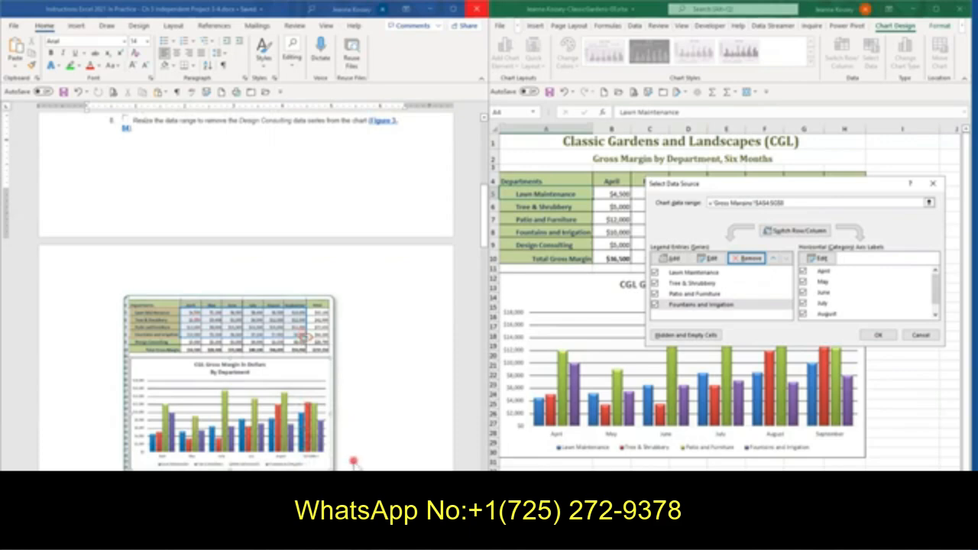
{"action": "scroll", "coordinate": [356, 463], "scroll_direction": "down", "scroll_amount": 1}
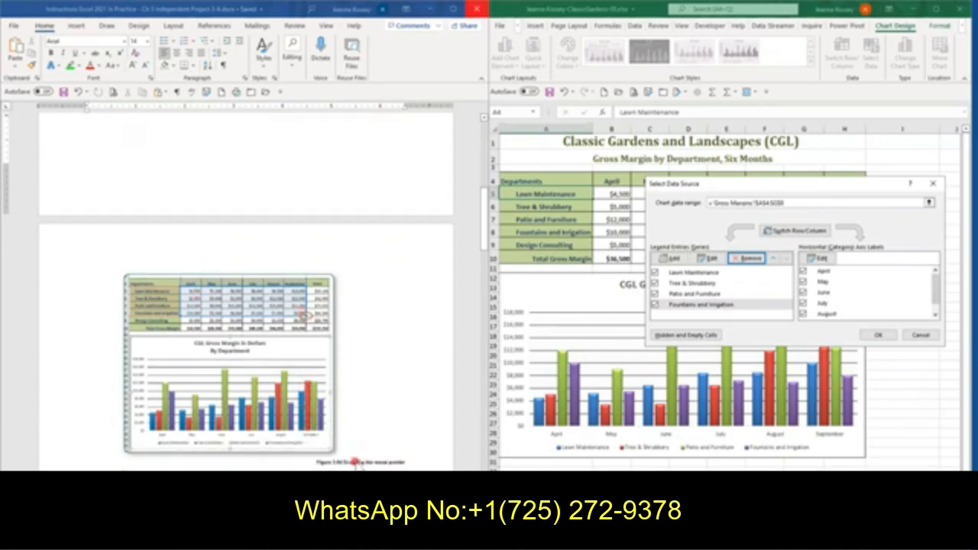
{"action": "left_click", "coordinate": [885, 336]}
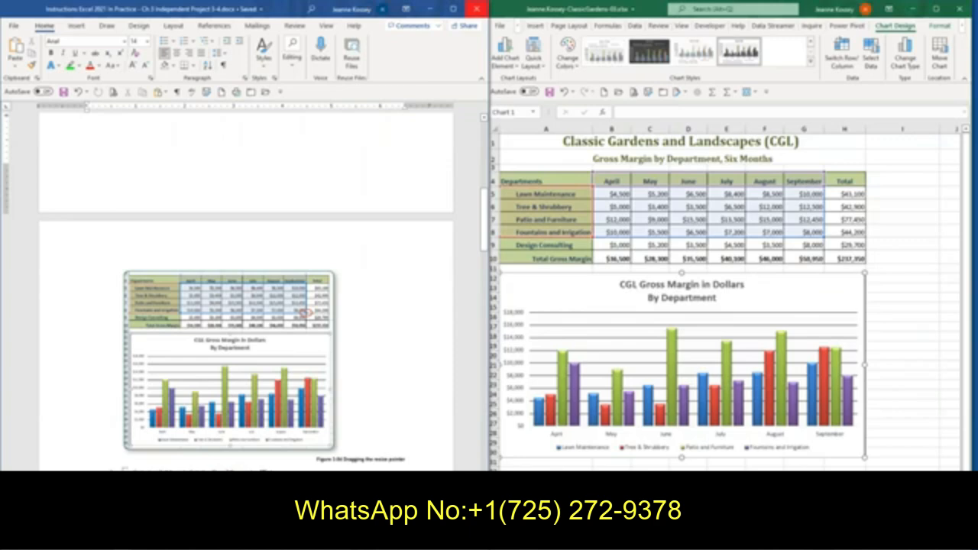
Switch to the BreakEven sheet, bring instruction steps 9 and 10 into view, and select cell A1
{"action": "scroll", "coordinate": [246, 291], "scroll_direction": "up", "scroll_amount": 3}
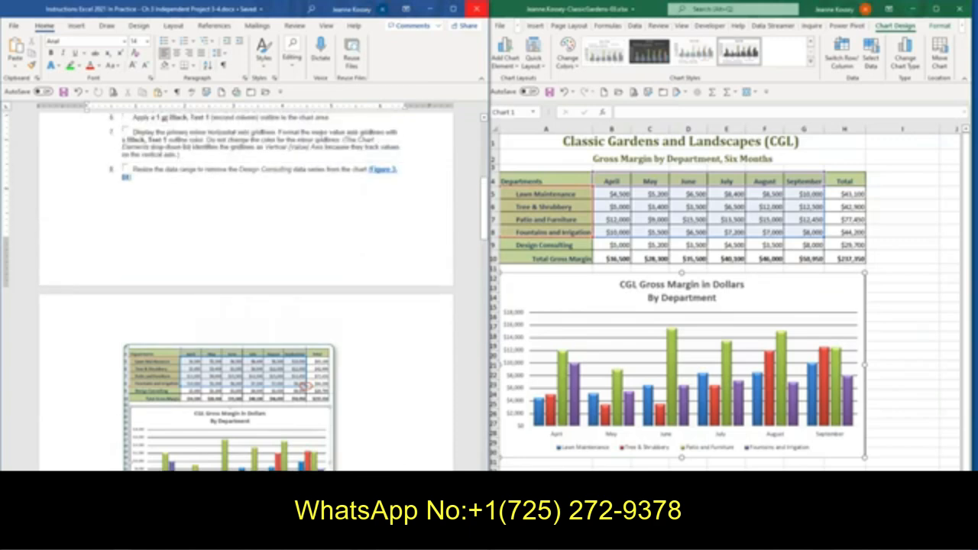
{"action": "scroll", "coordinate": [246, 290], "scroll_direction": "down", "scroll_amount": 3}
{"action": "left_click", "coordinate": [693, 338]}
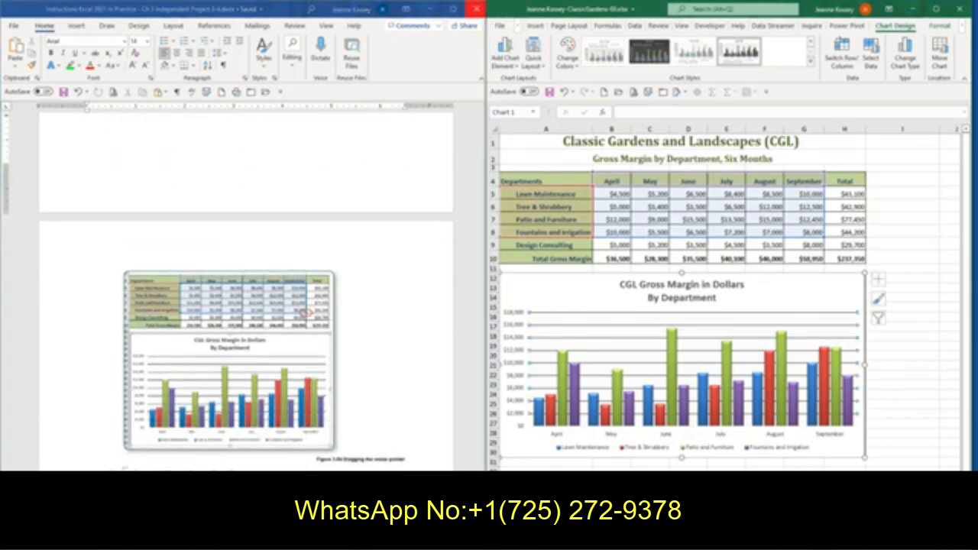
{"action": "key", "text": "ctrl+Page_Down"}
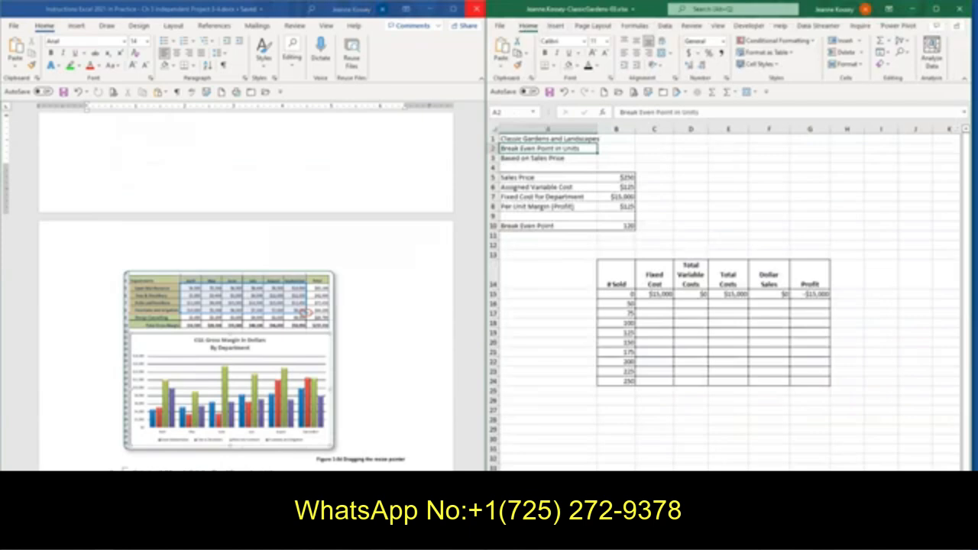
{"action": "scroll", "coordinate": [246, 291], "scroll_direction": "down", "scroll_amount": 3}
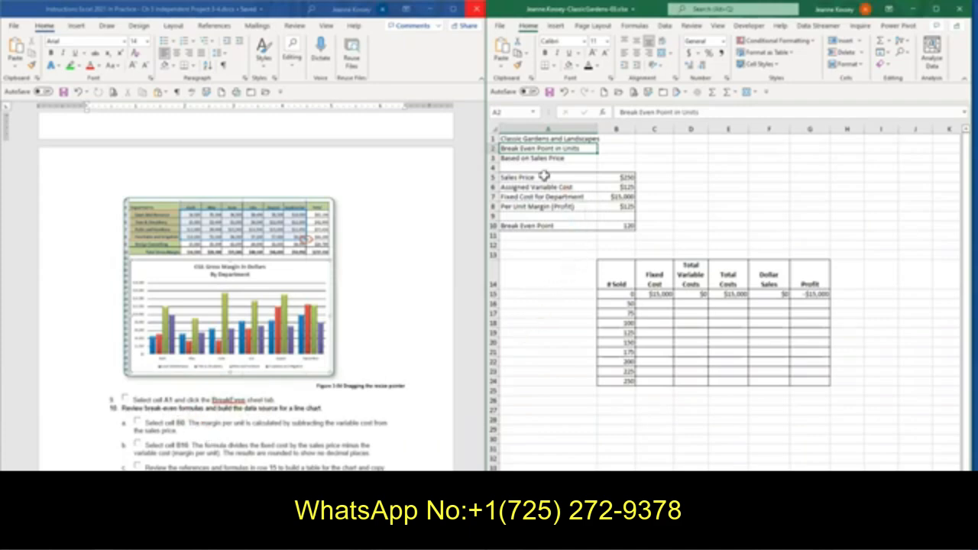
{"action": "left_click", "coordinate": [520, 138]}
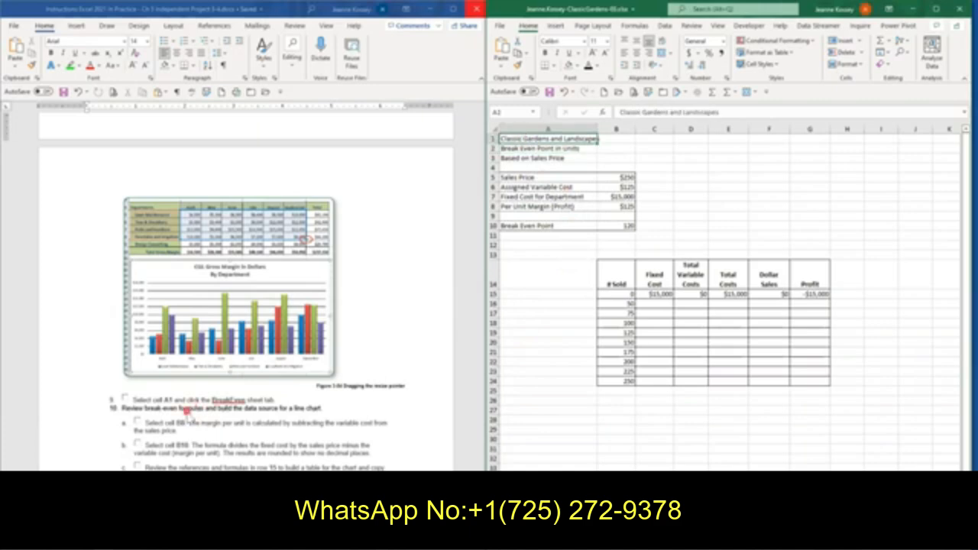
Examine the per unit margin formula in B8, the fixed cost in B7 and the break-even formula in B10
{"action": "left_click", "coordinate": [611, 208]}
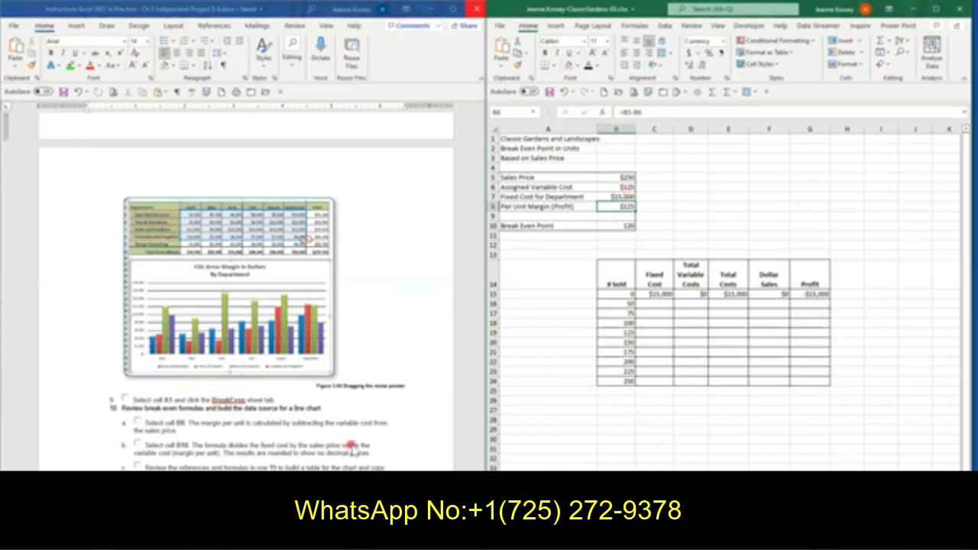
{"action": "left_click", "coordinate": [612, 225]}
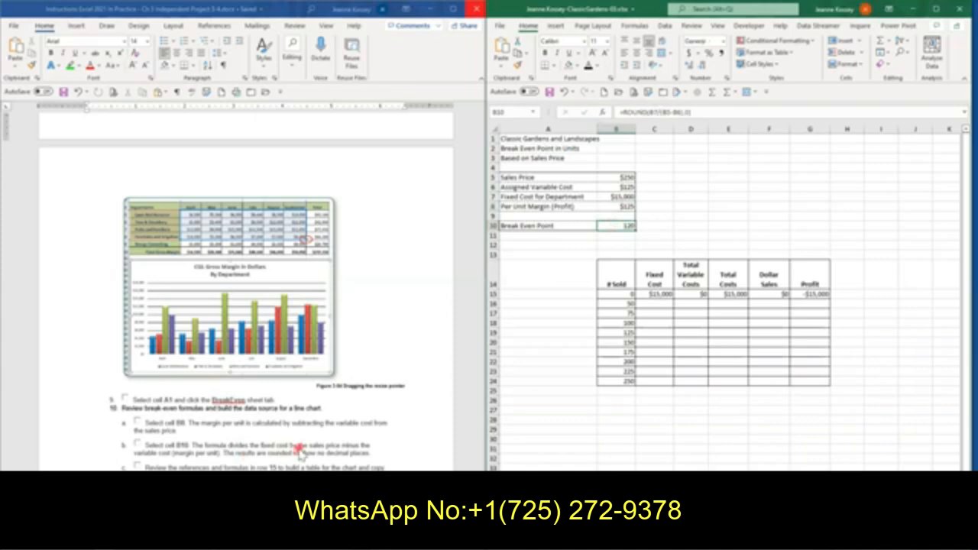
{"action": "left_click", "coordinate": [613, 198]}
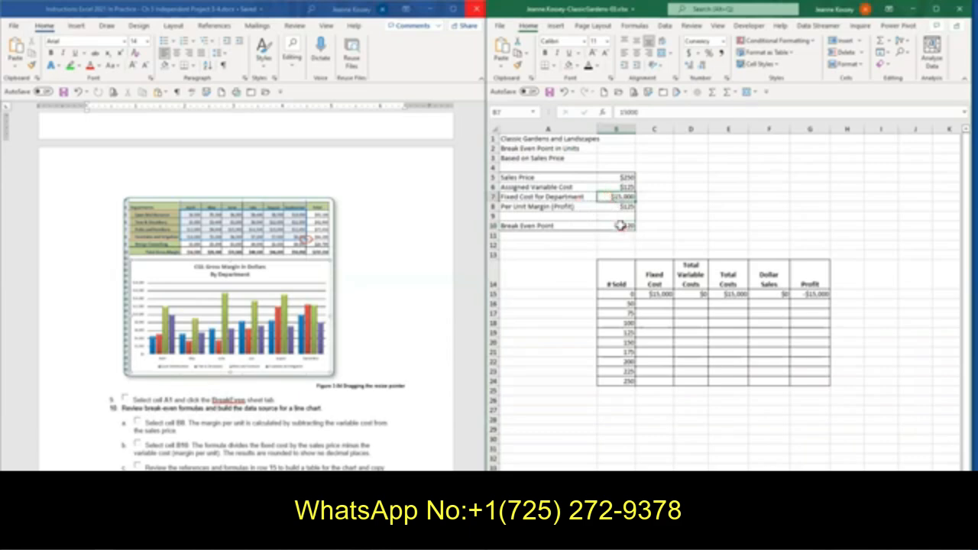
{"action": "left_click", "coordinate": [622, 225]}
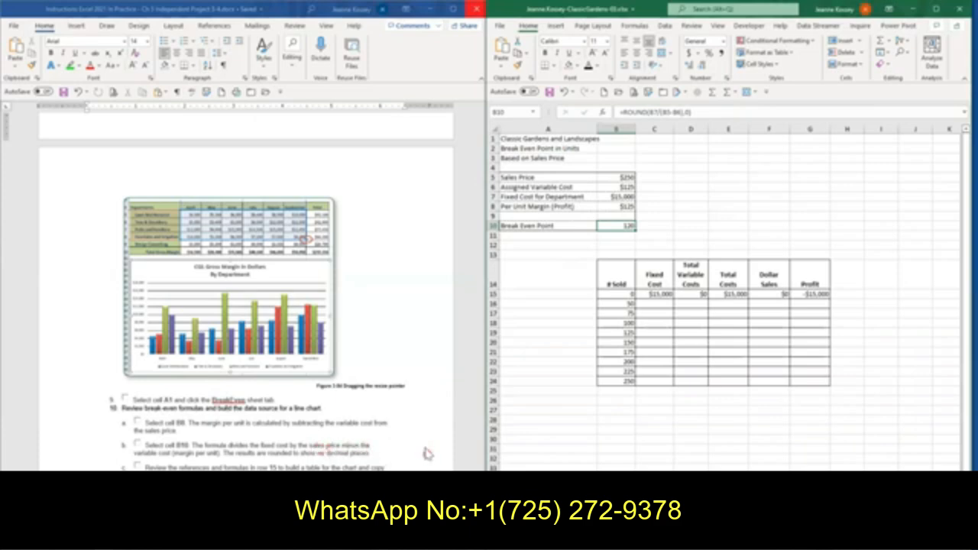
{"action": "left_click", "coordinate": [618, 207]}
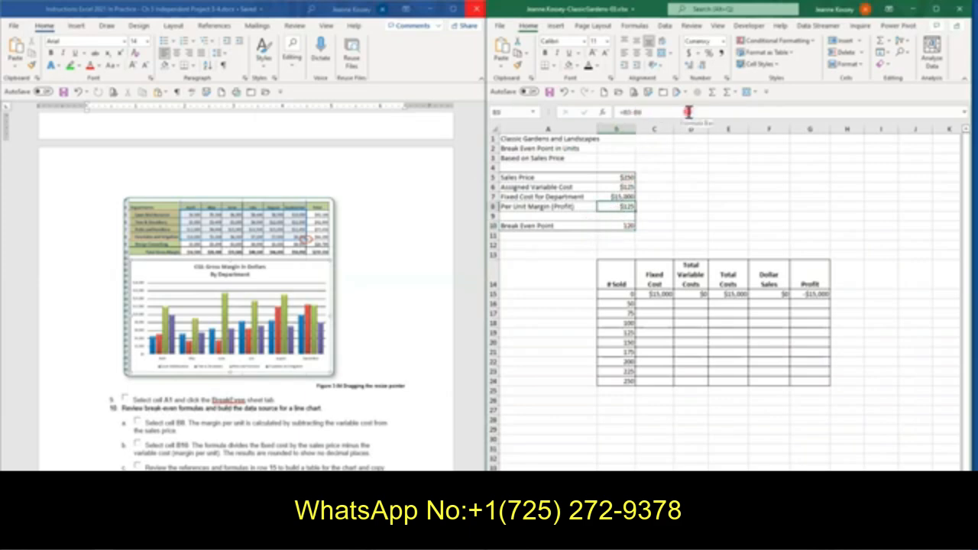
{"action": "left_click", "coordinate": [605, 225]}
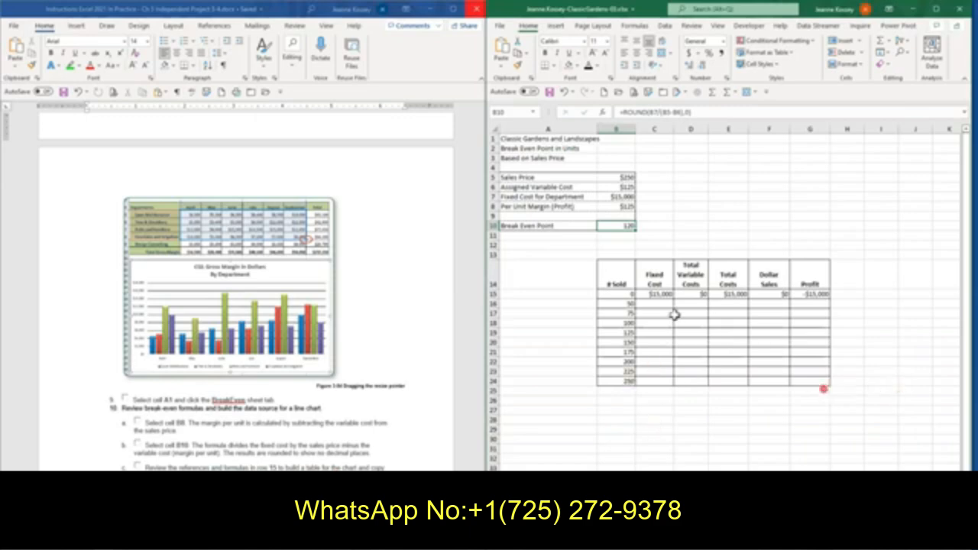
Review the cost, sales and profit formulas in cells C15 through G15 of the break-even table
{"action": "left_click", "coordinate": [654, 293]}
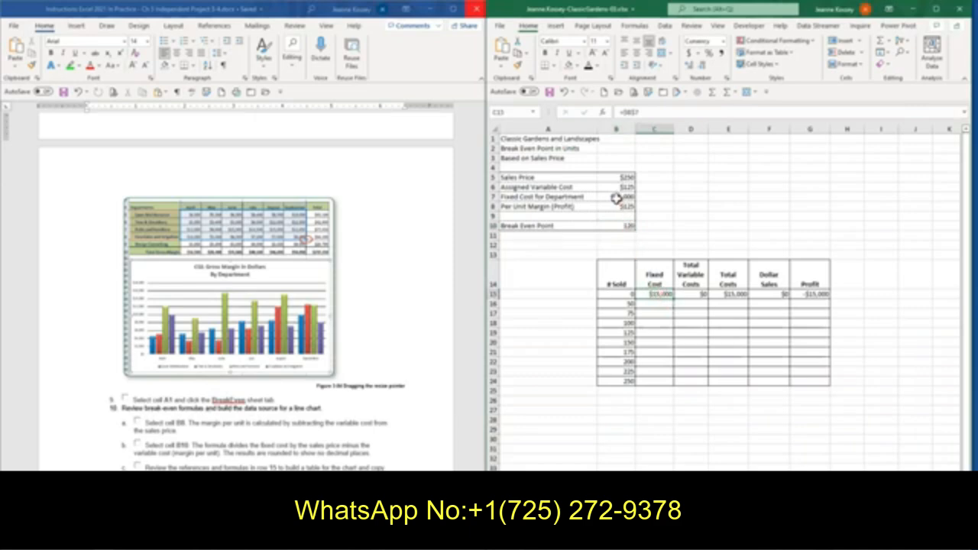
{"action": "left_click", "coordinate": [692, 293]}
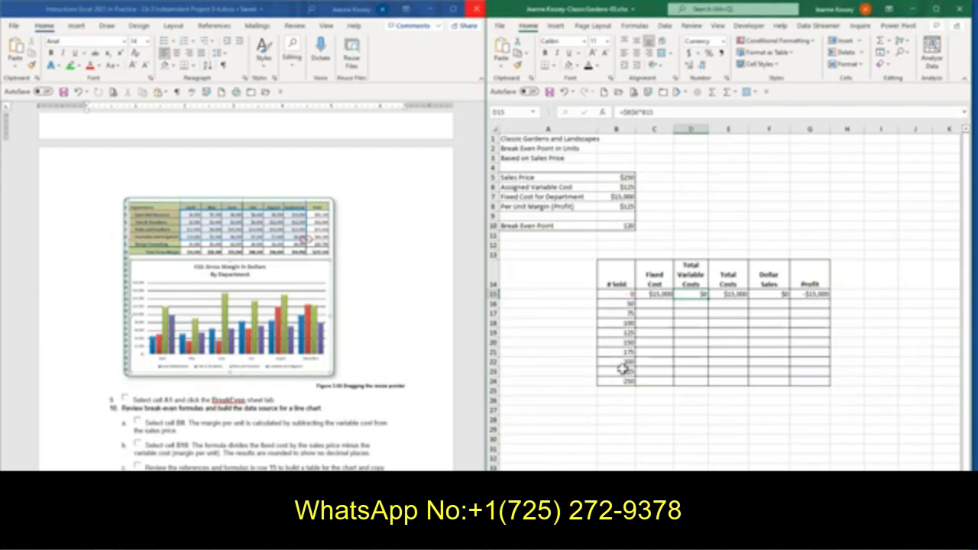
{"action": "left_click", "coordinate": [722, 295]}
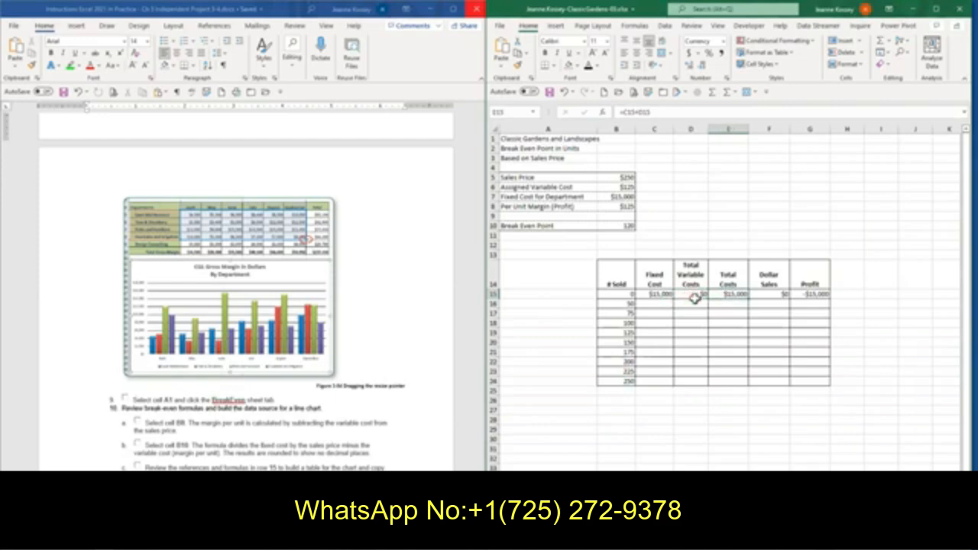
{"action": "left_click", "coordinate": [770, 294]}
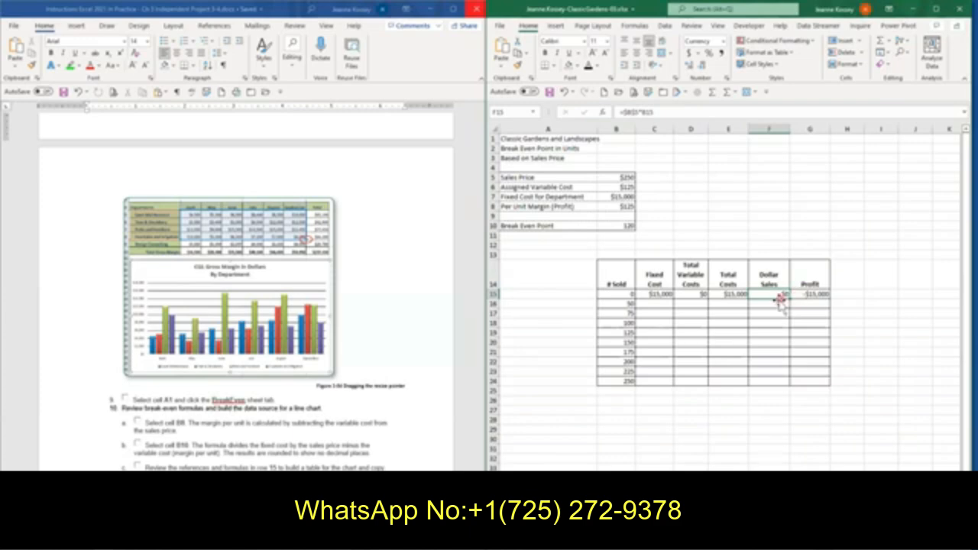
{"action": "left_click", "coordinate": [807, 294]}
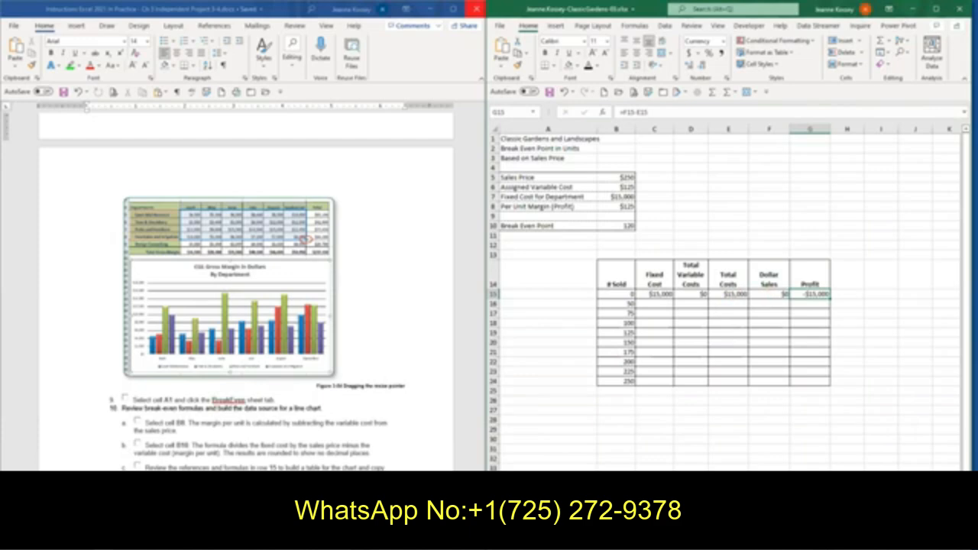
{"action": "left_click", "coordinate": [413, 322]}
{"action": "type", "text": "="}
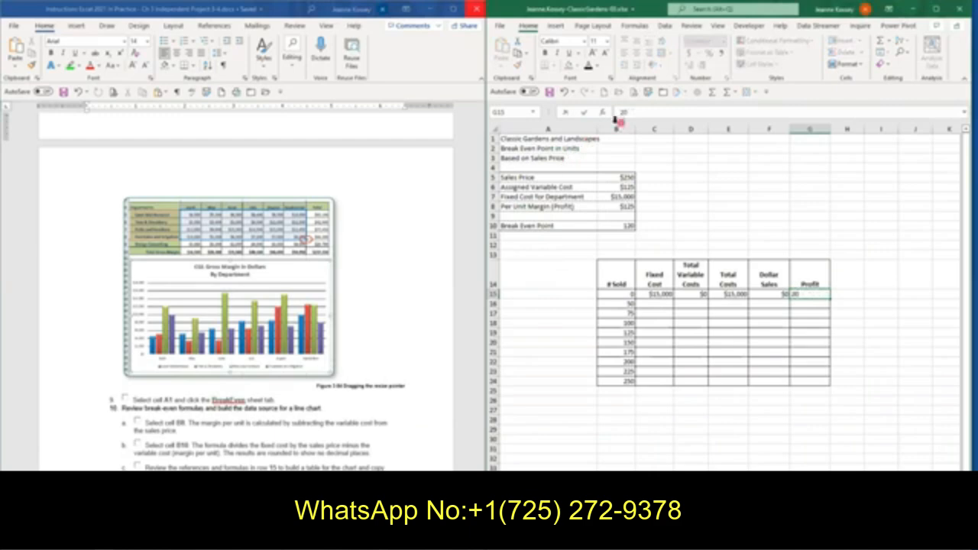
{"action": "left_click", "coordinate": [566, 112]}
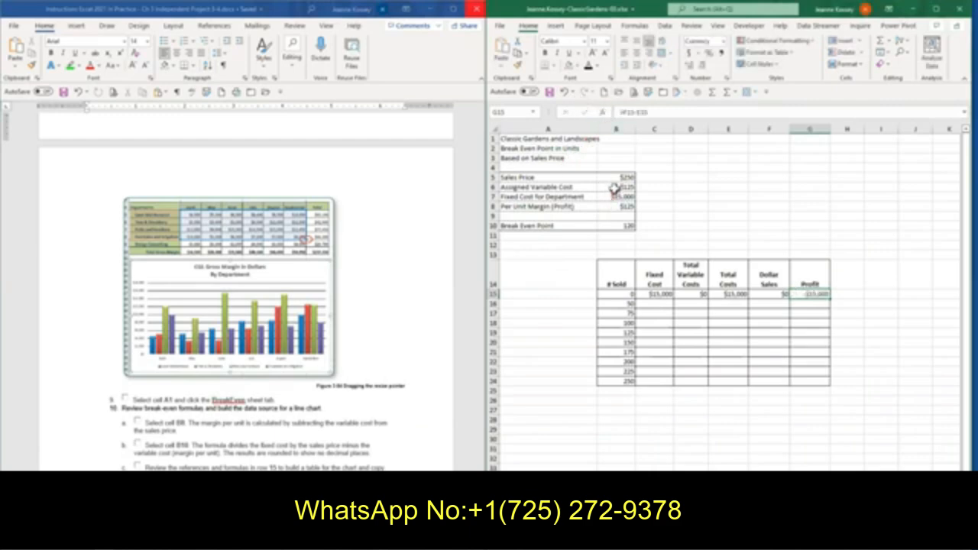
Set the sales price in cell B5 to 200
{"action": "left_click", "coordinate": [612, 176]}
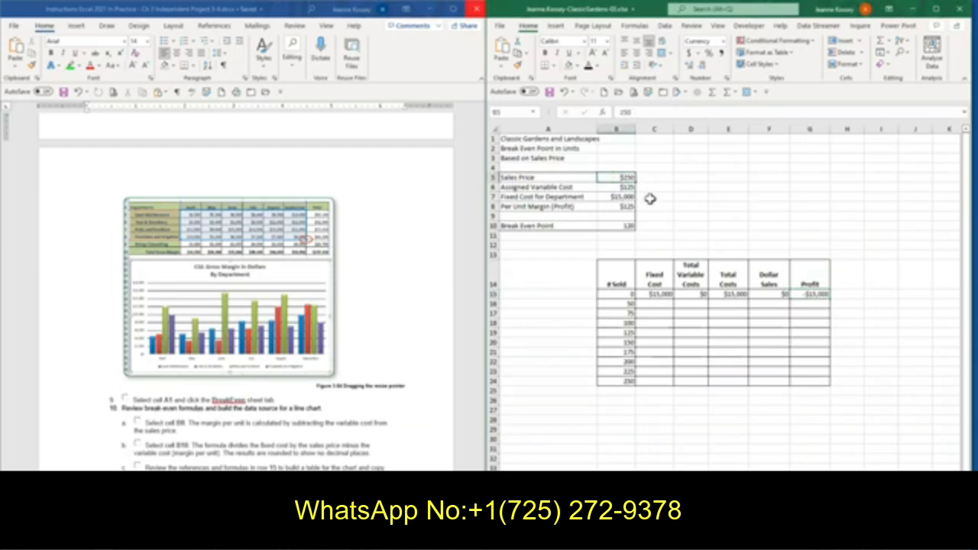
{"action": "type", "text": "2"}
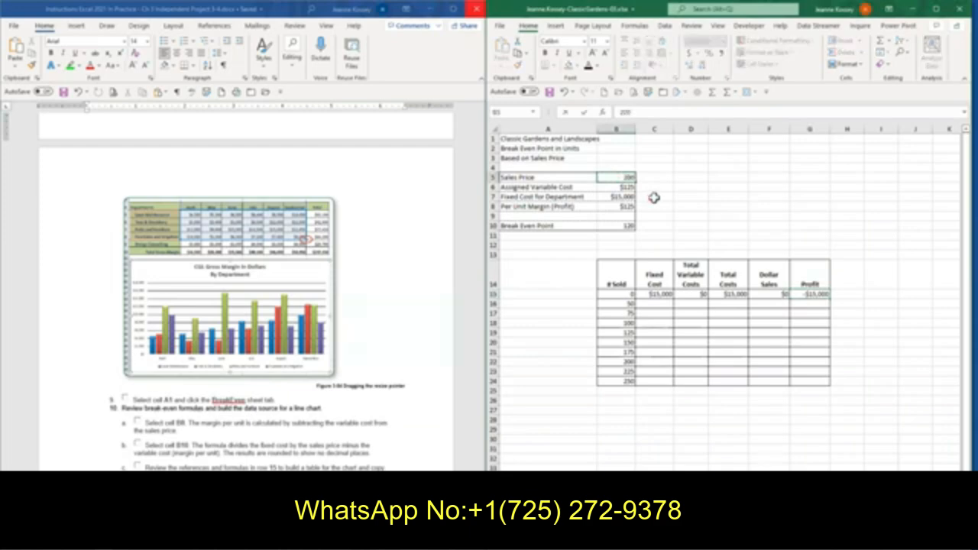
{"action": "key", "text": "Return"}
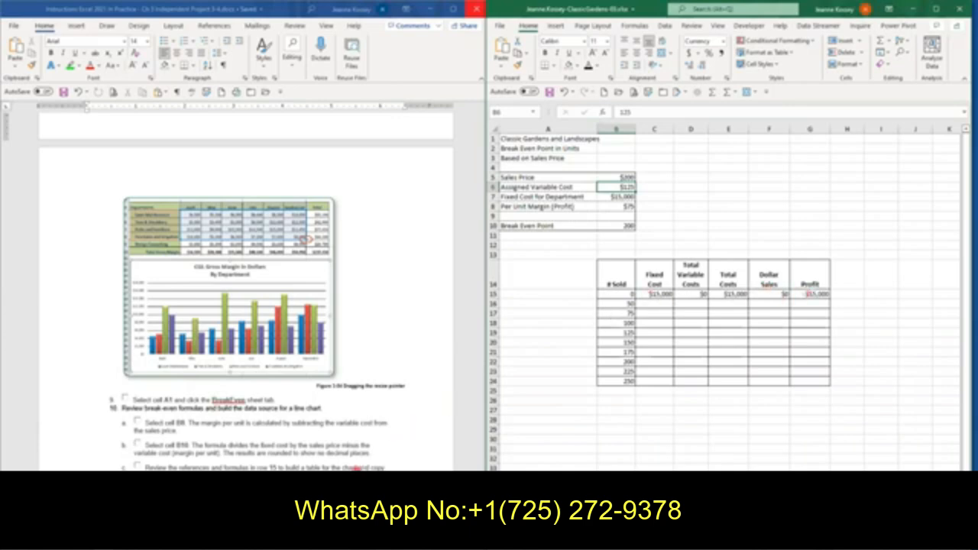
Undo the sales price change in cell B5 after bringing instruction steps 10 and 11 into view
{"action": "scroll", "coordinate": [355, 467], "scroll_direction": "down", "scroll_amount": 1}
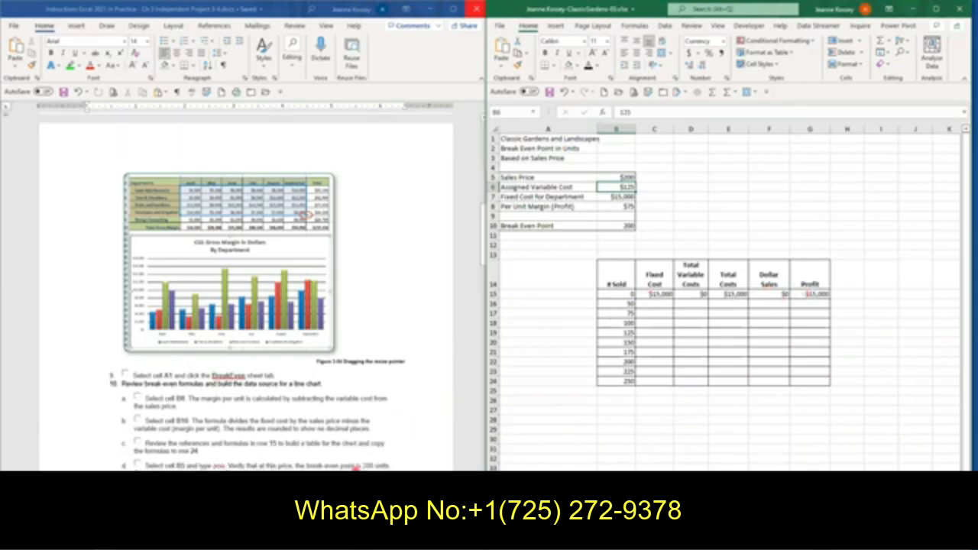
{"action": "scroll", "coordinate": [355, 467], "scroll_direction": "down", "scroll_amount": 1}
{"action": "scroll", "coordinate": [355, 467], "scroll_direction": "down", "scroll_amount": 1}
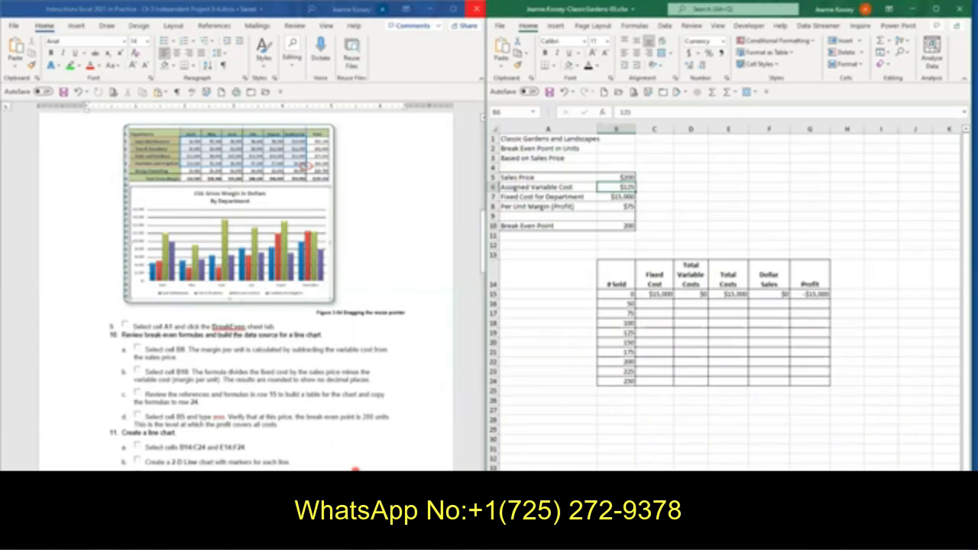
{"action": "left_click", "coordinate": [137, 442]}
{"action": "left_click", "coordinate": [242, 454]}
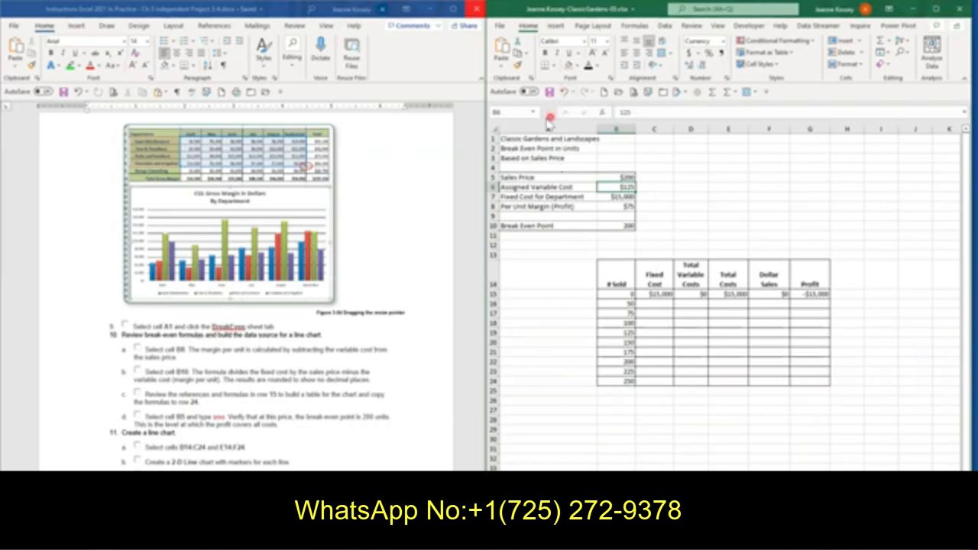
{"action": "left_click", "coordinate": [563, 92]}
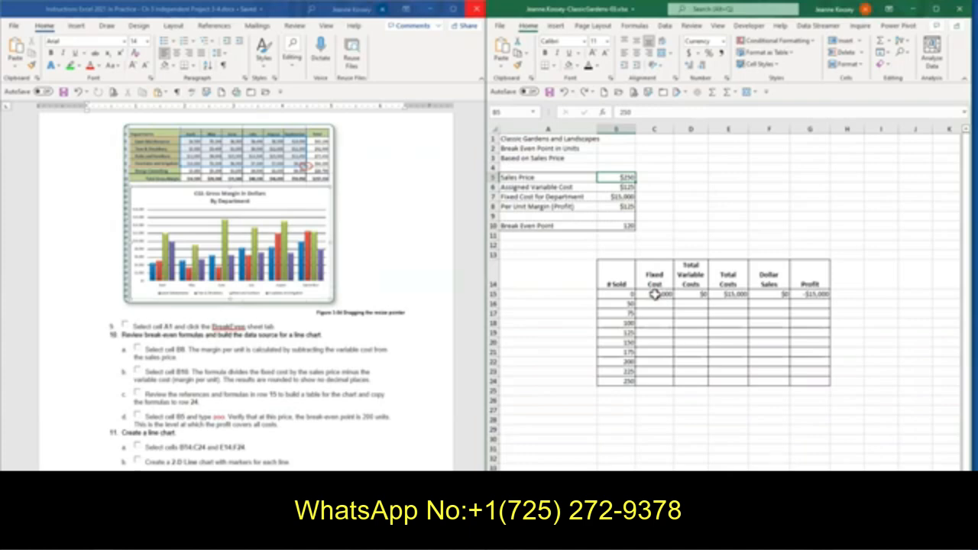
Copy the break-even formulas in C15:G15 down through row 24
{"action": "left_click", "coordinate": [307, 451]}
{"action": "left_click_drag", "start_coordinate": [654, 295], "coordinate": [799, 296]}
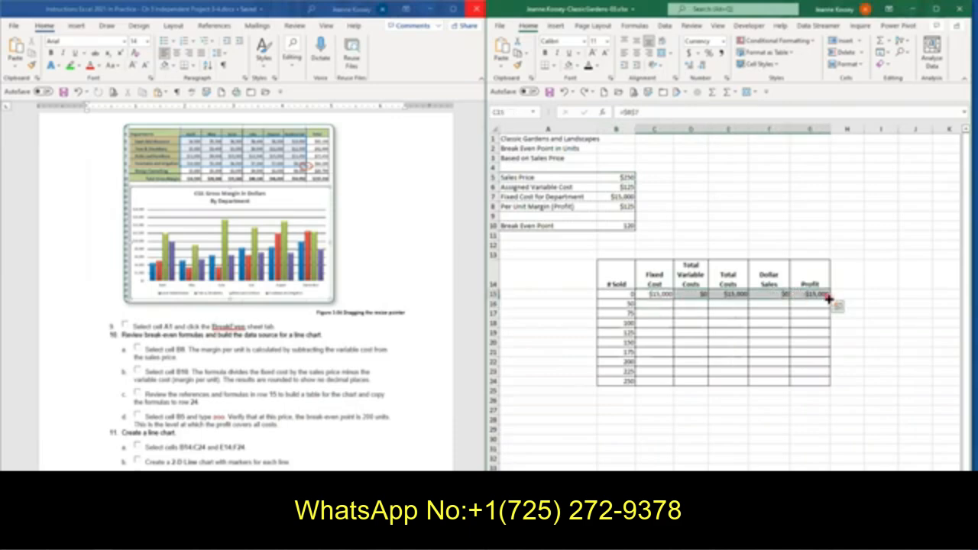
{"action": "left_click_drag", "start_coordinate": [823, 362], "coordinate": [824, 388]}
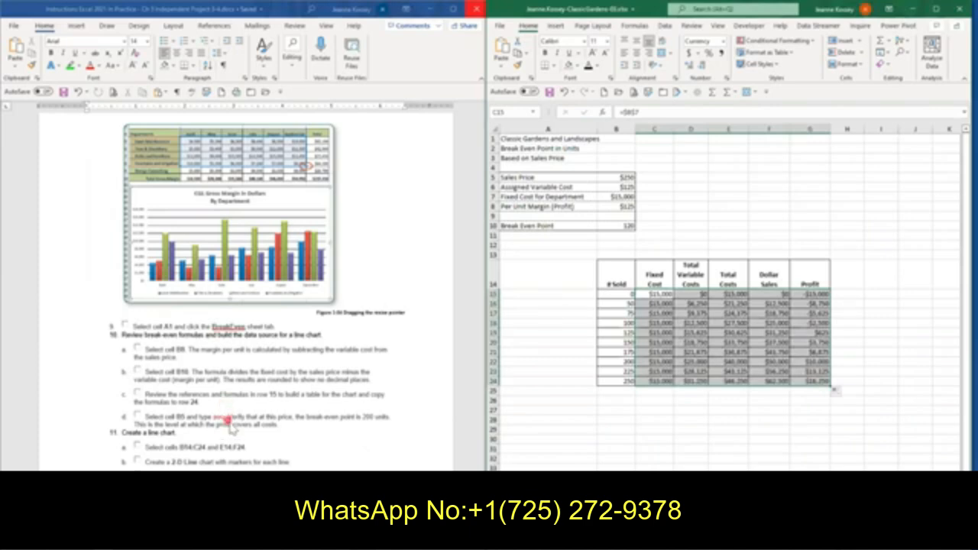
Set the sales price in cell B5 to 200 and check the profit and units sold in row 22
{"action": "left_click", "coordinate": [628, 177]}
{"action": "type", "text": "2"}
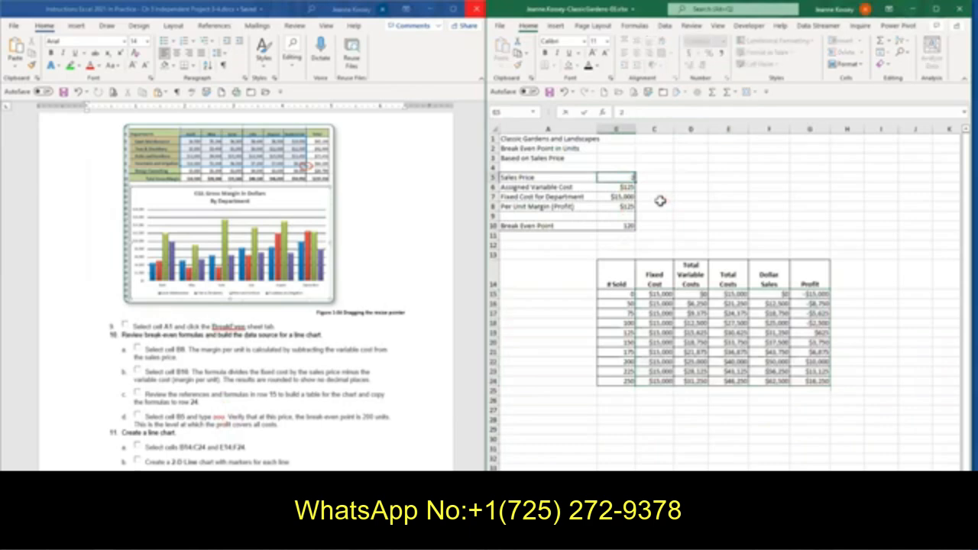
{"action": "type", "text": "00"}
{"action": "key", "text": "Return"}
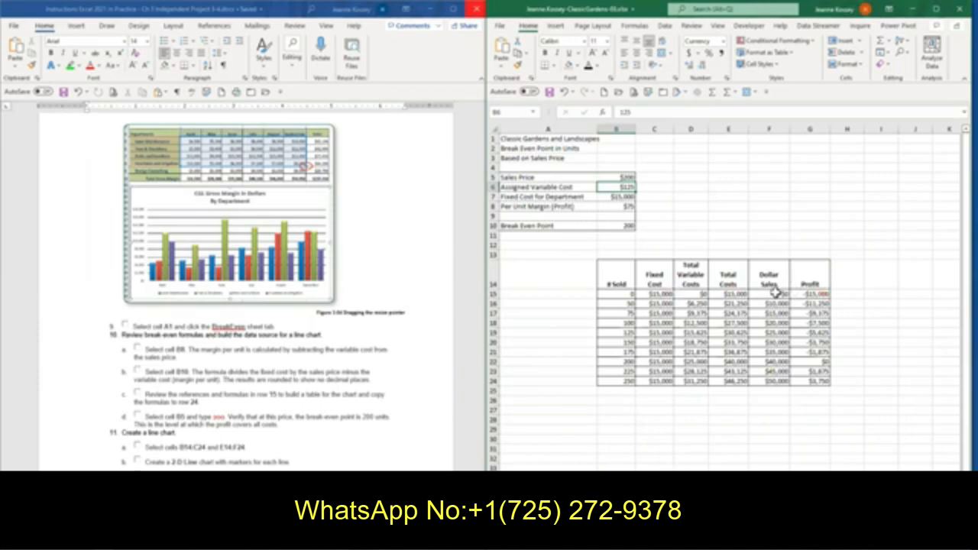
{"action": "left_click", "coordinate": [820, 364]}
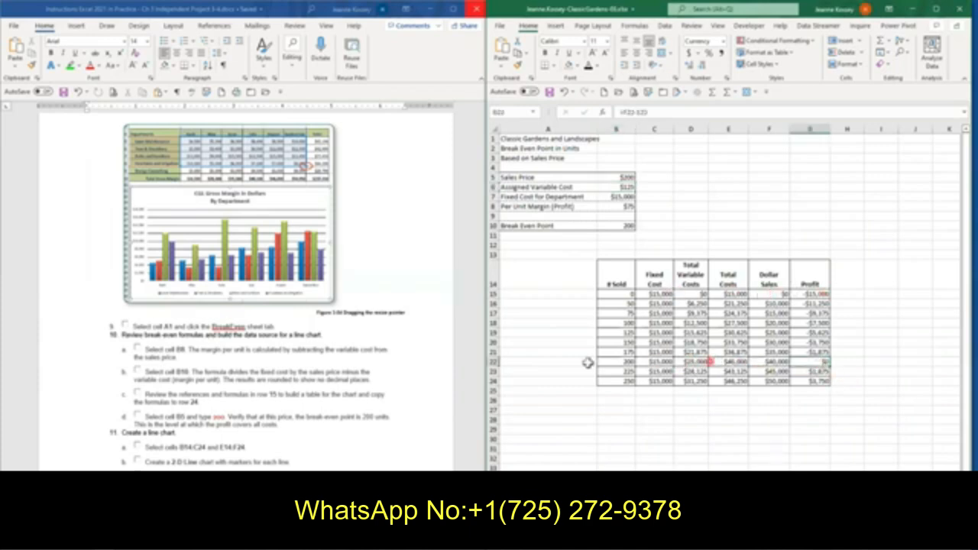
{"action": "left_click", "coordinate": [614, 360]}
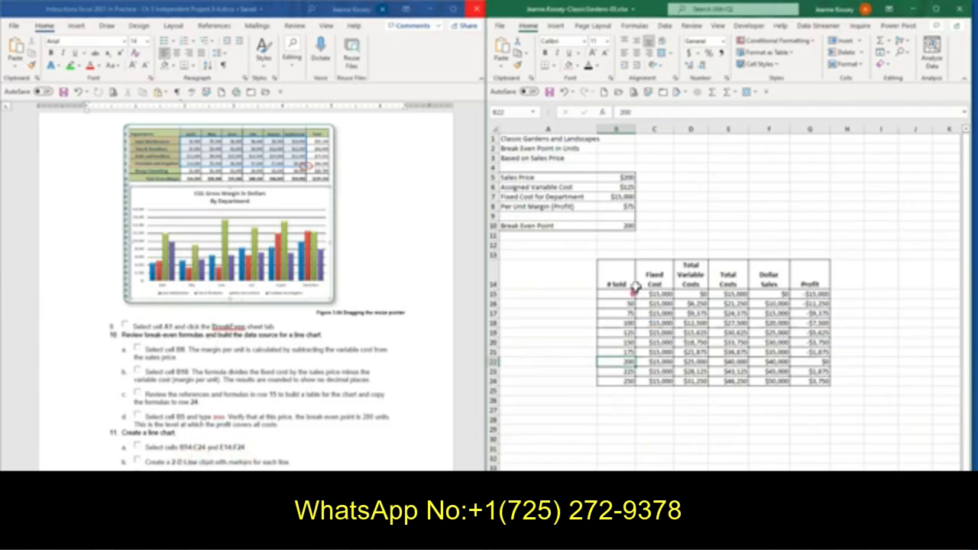
Insert a 2-D Line with Markers chart from the ranges B14:C24 and E14:F24 on the BreakEven sheet
{"action": "left_click_drag", "start_coordinate": [619, 279], "coordinate": [662, 381]}
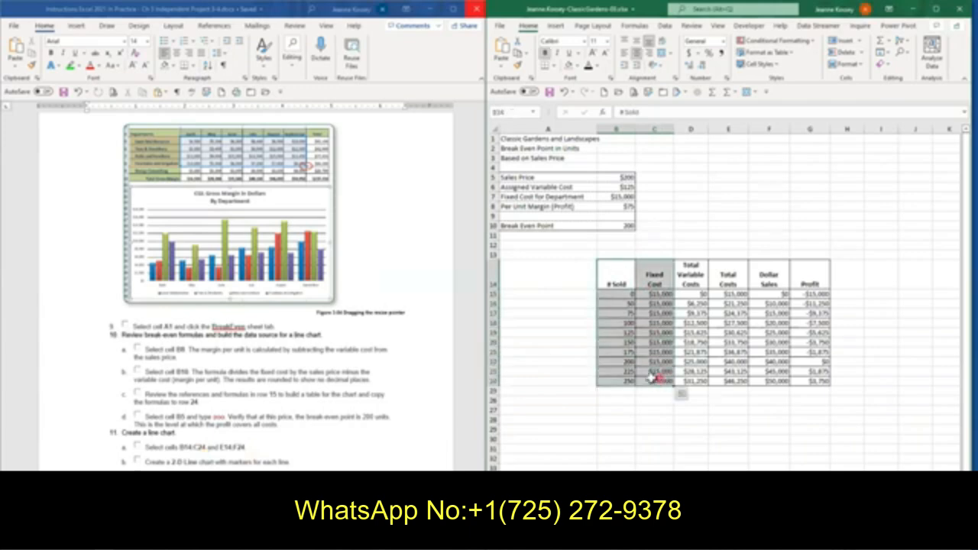
{"action": "left_click", "coordinate": [736, 277], "text": "ctrl"}
{"action": "left_click_drag", "start_coordinate": [736, 277], "coordinate": [770, 383]}
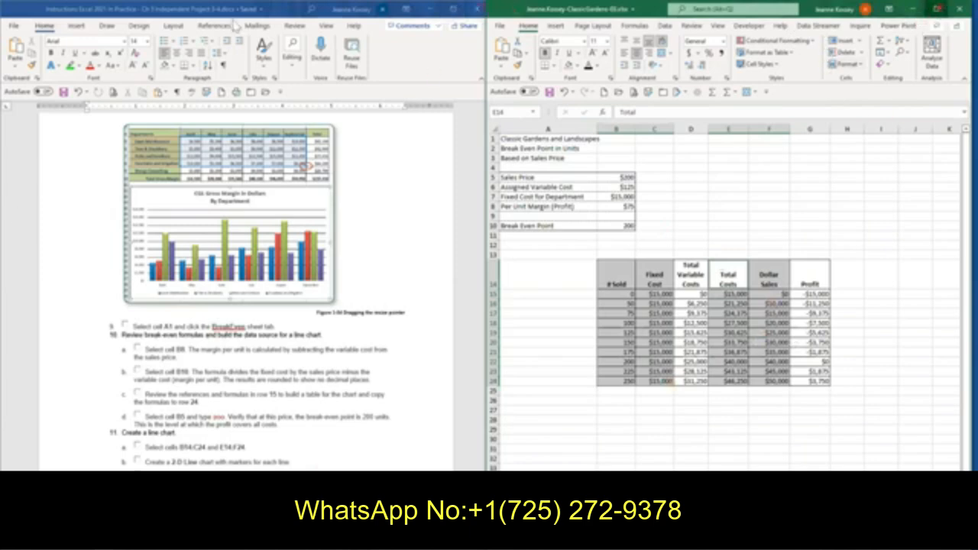
{"action": "left_click", "coordinate": [942, 9]}
{"action": "left_click", "coordinate": [76, 25]}
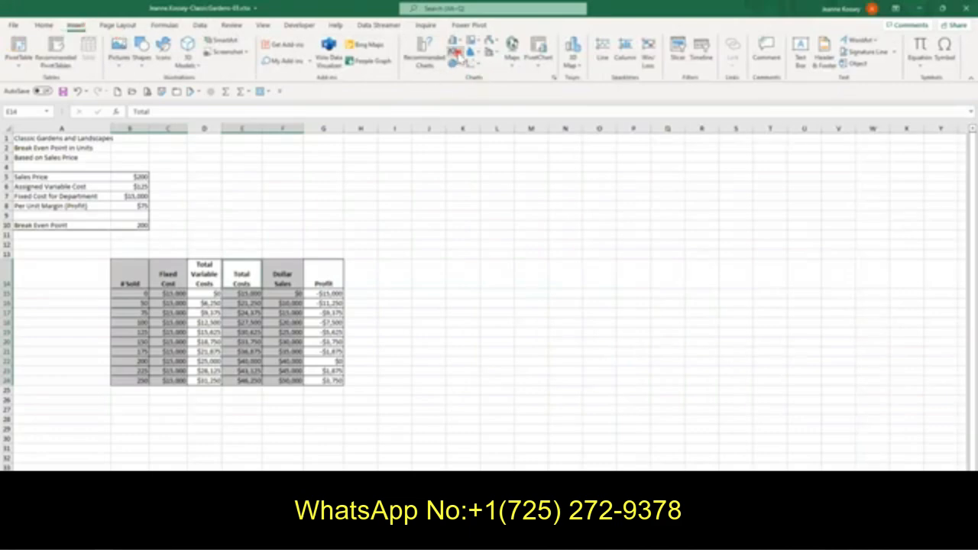
{"action": "left_click", "coordinate": [455, 52]}
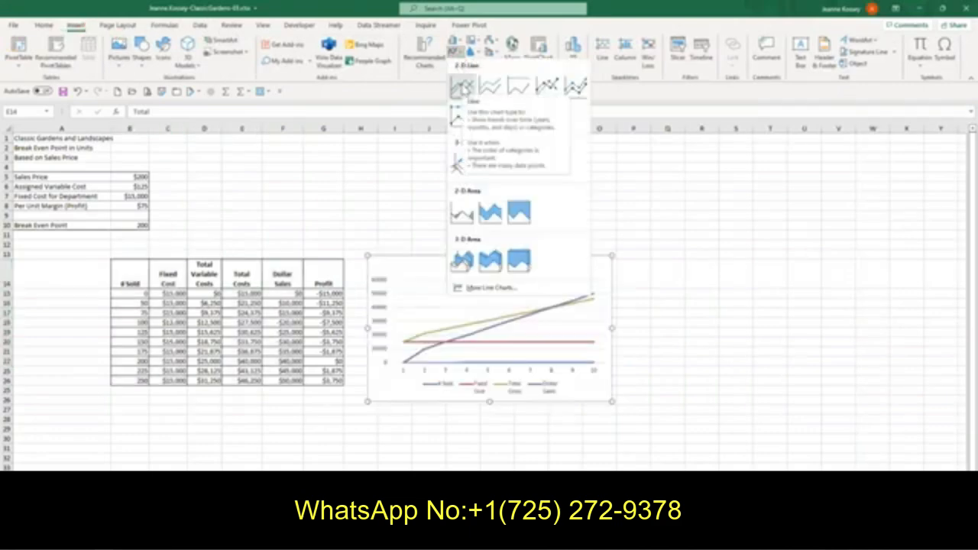
{"action": "left_click", "coordinate": [548, 90]}
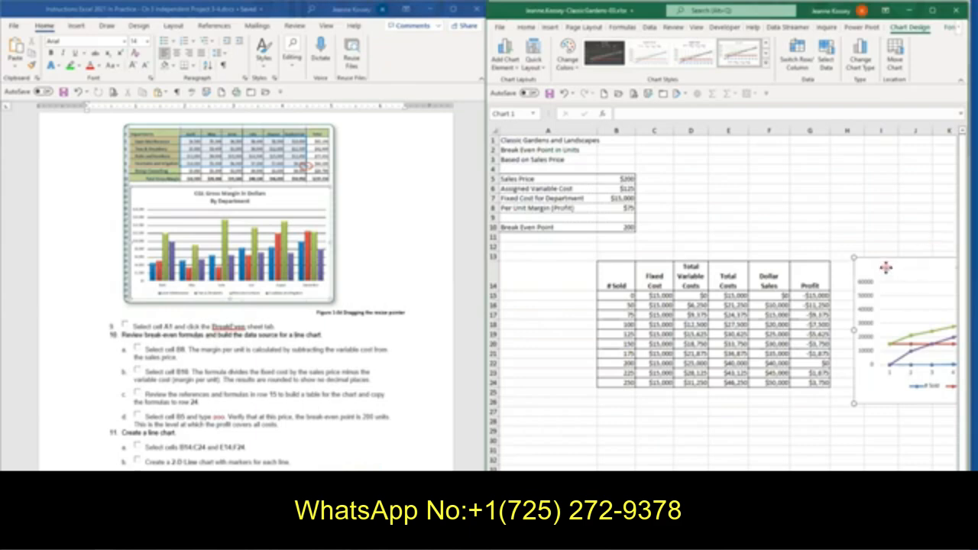
Move the line chart to start at cell A26 and resize it to reach cell H45
{"action": "mouse_move", "coordinate": [886, 266]}
{"action": "left_mouse_down"}
{"action": "mouse_move", "coordinate": [855, 321]}
{"action": "mouse_move", "coordinate": [787, 395]}
{"action": "mouse_move", "coordinate": [533, 410]}
{"action": "left_mouse_up"}
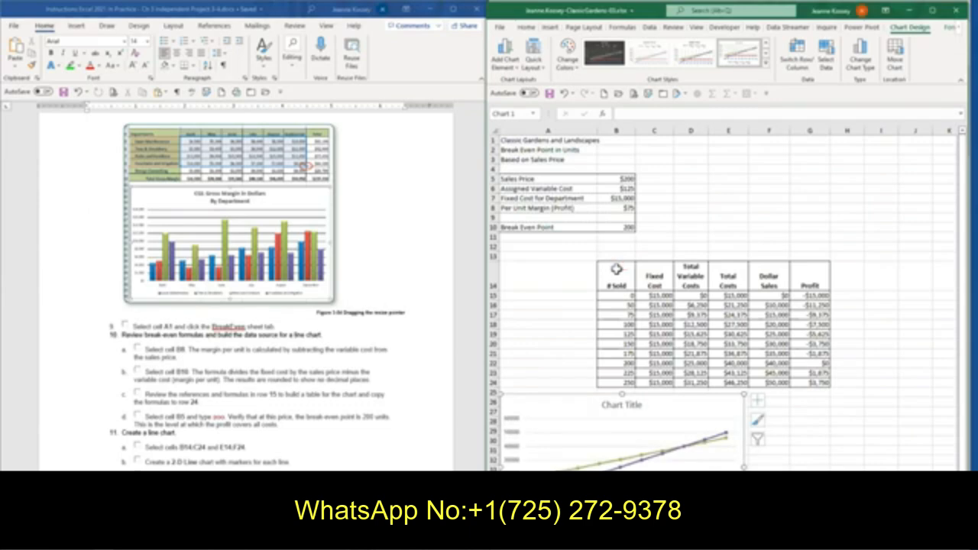
{"action": "key", "text": "Down"}
{"action": "key", "text": "Down"}
{"action": "key", "text": "Down"}
{"action": "key", "text": "Down"}
{"action": "key", "text": "Down"}
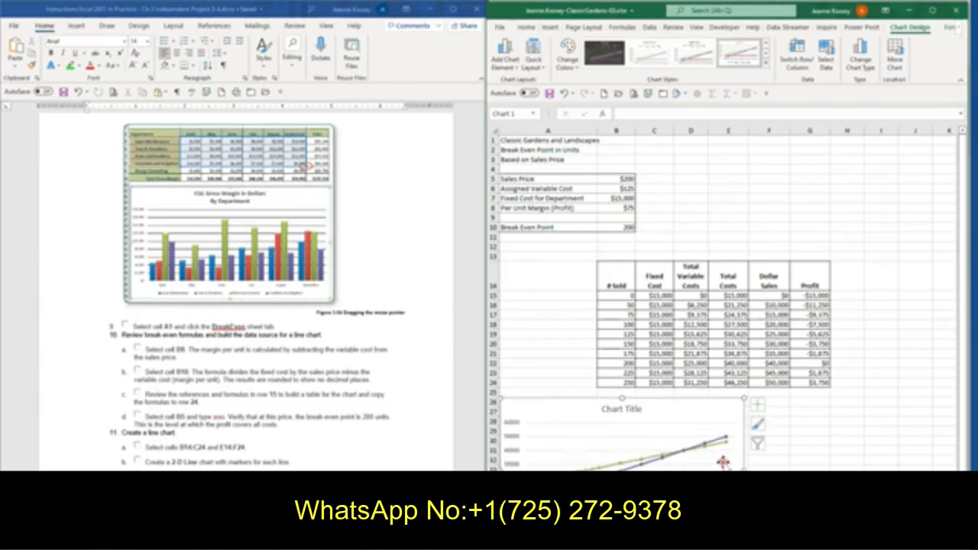
{"action": "scroll", "coordinate": [726, 462], "scroll_direction": "down", "scroll_amount": 2}
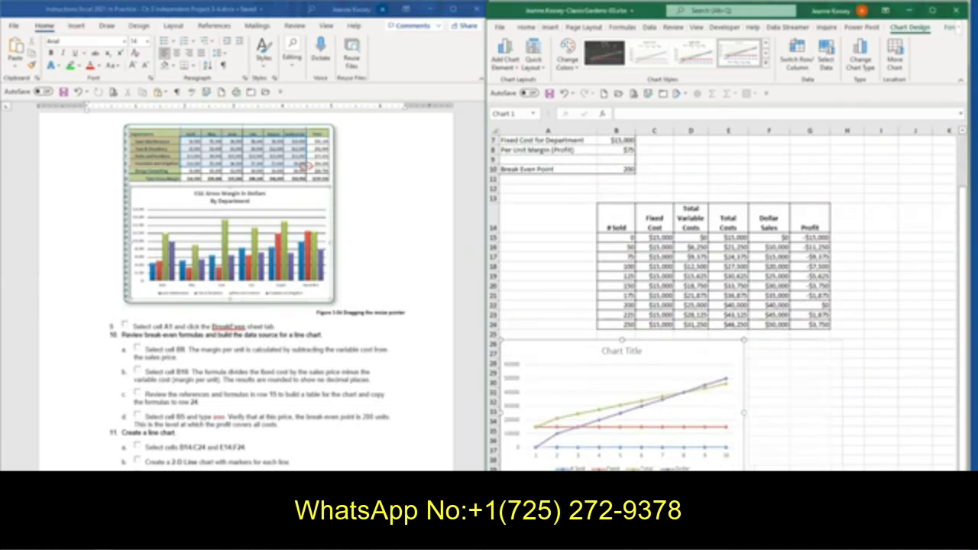
{"action": "scroll", "coordinate": [844, 428], "scroll_direction": "down", "scroll_amount": 1}
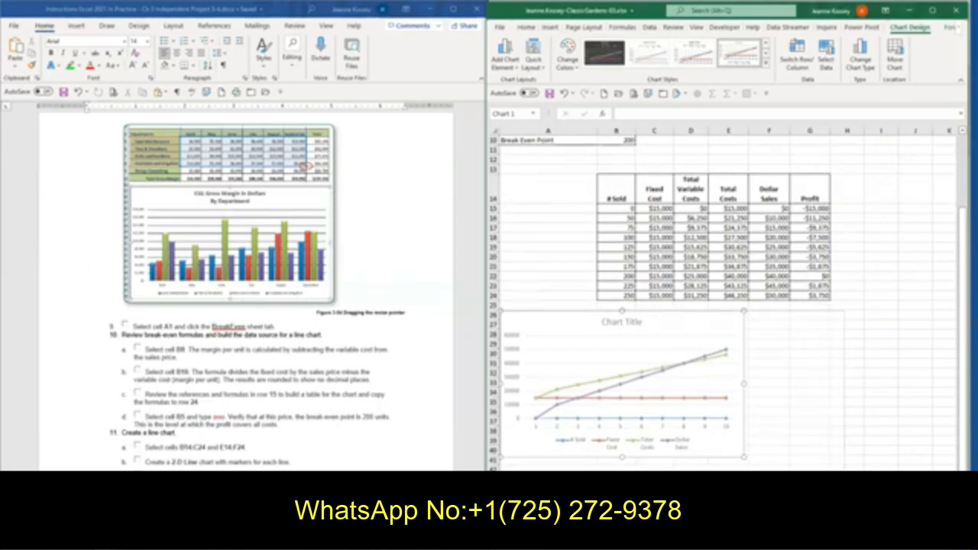
{"action": "left_click_drag", "start_coordinate": [745, 457], "coordinate": [845, 503]}
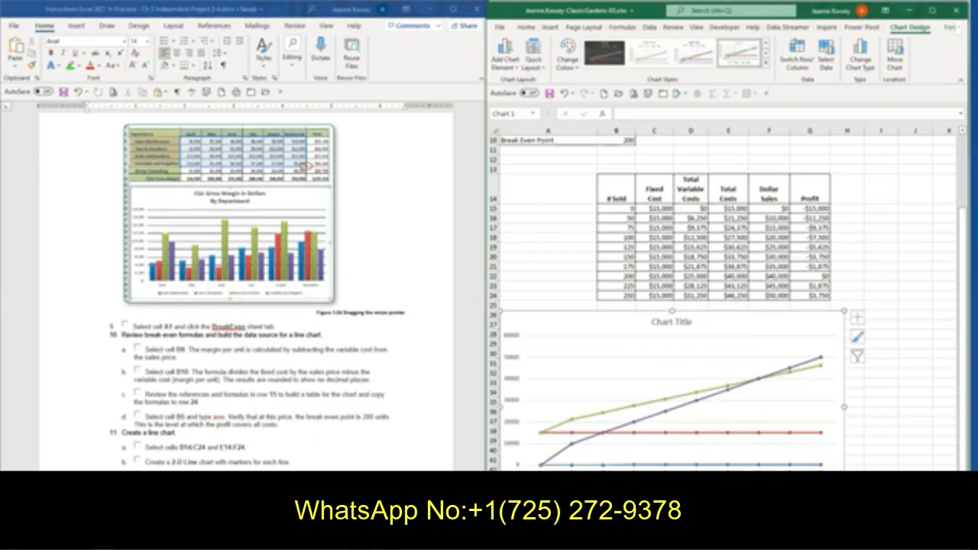
Open the line chart's data source selection and start editing its horizontal (category) axis labels
{"action": "scroll", "coordinate": [244, 291], "scroll_direction": "down", "scroll_amount": 1}
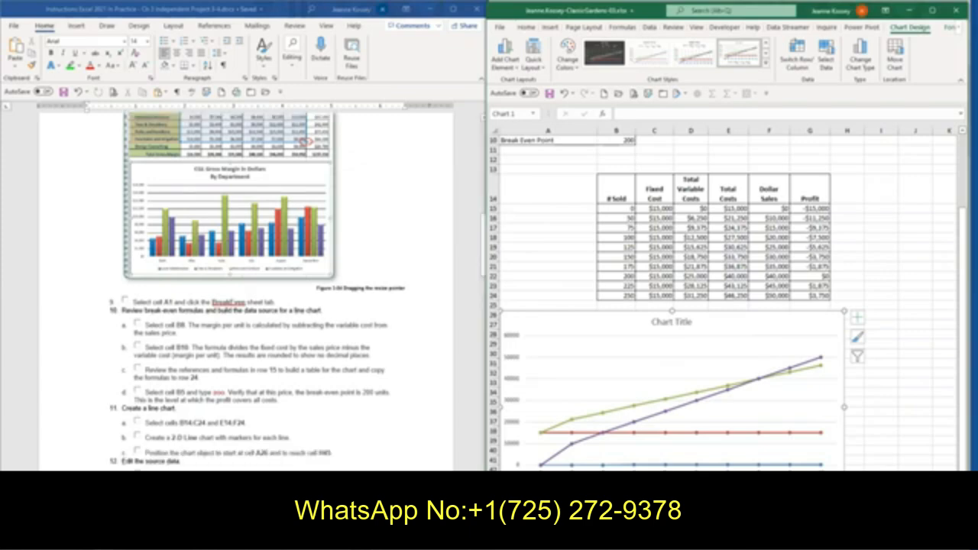
{"action": "left_click", "coordinate": [827, 66]}
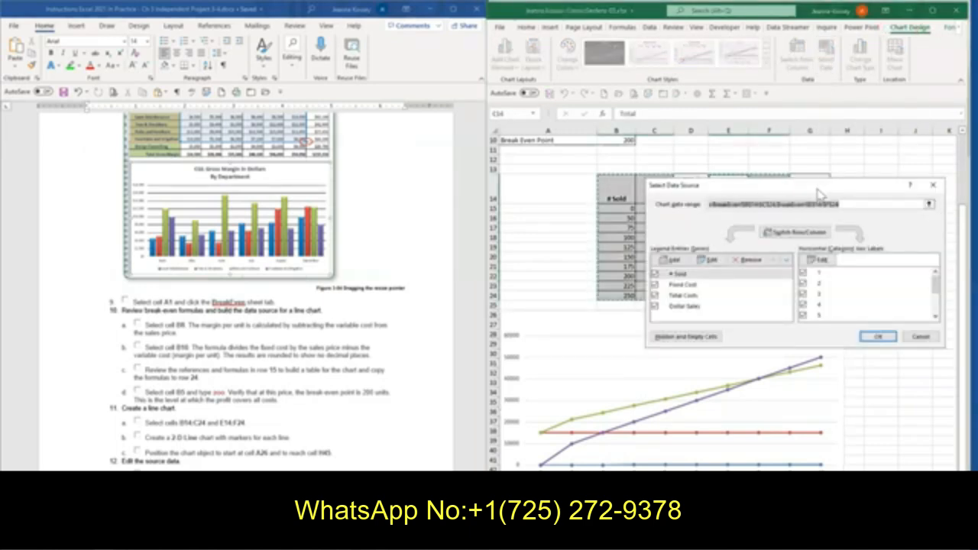
{"action": "left_click_drag", "start_coordinate": [818, 189], "coordinate": [755, 182]}
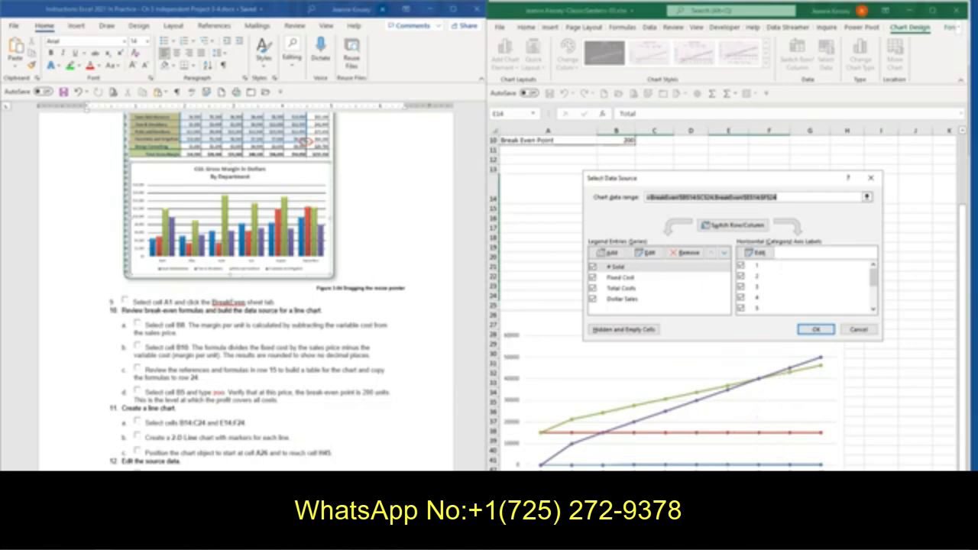
{"action": "scroll", "coordinate": [267, 466], "scroll_direction": "down", "scroll_amount": 2}
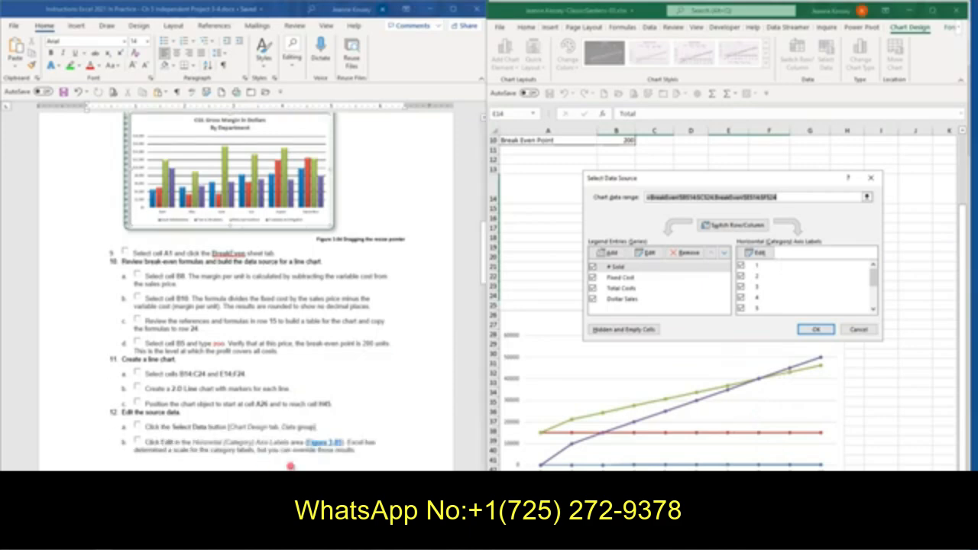
{"action": "scroll", "coordinate": [290, 466], "scroll_direction": "down", "scroll_amount": 6}
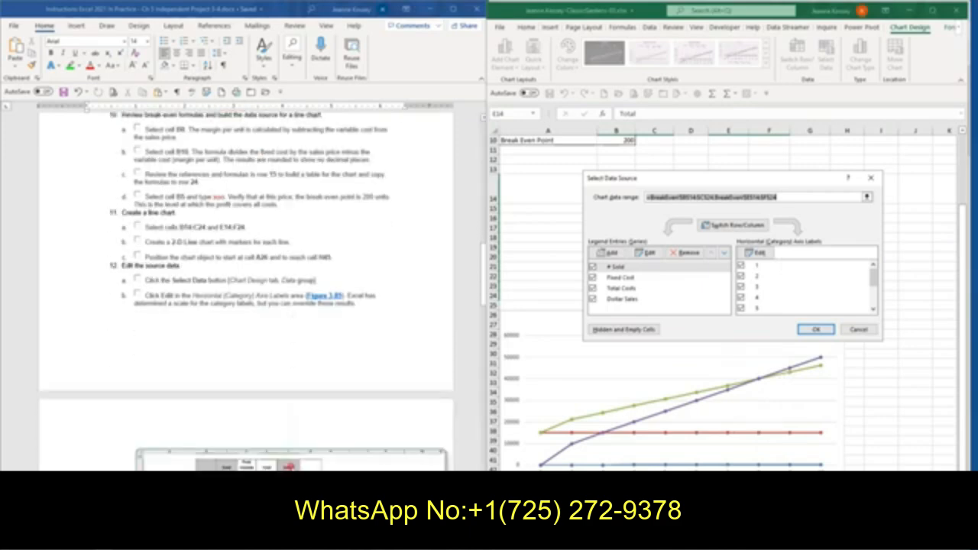
{"action": "scroll", "coordinate": [289, 467], "scroll_direction": "down", "scroll_amount": 5}
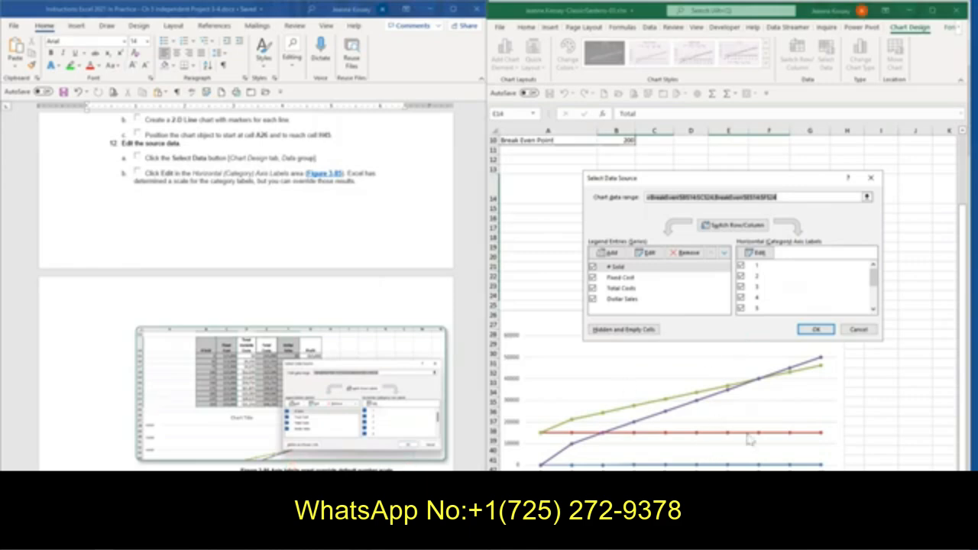
{"action": "left_click", "coordinate": [765, 256]}
{"action": "left_click", "coordinate": [766, 259]}
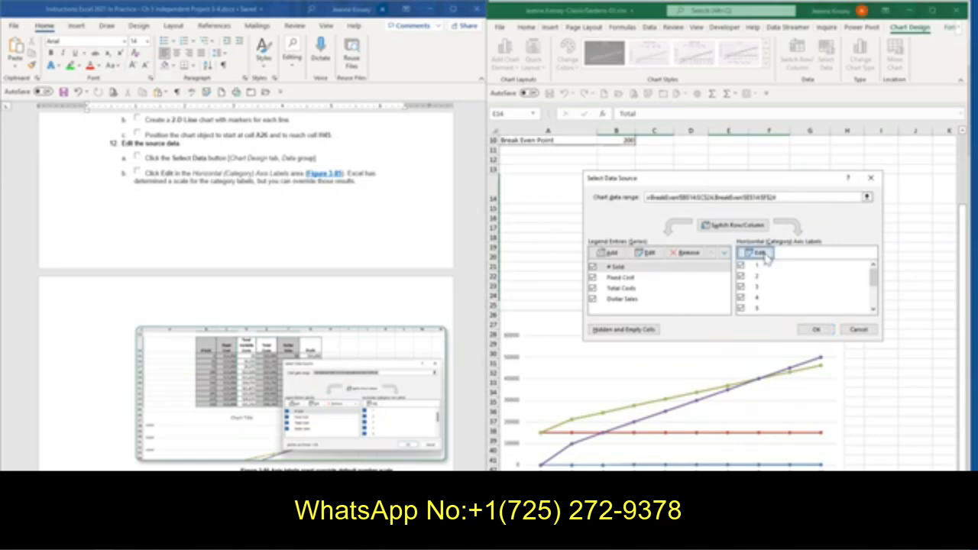